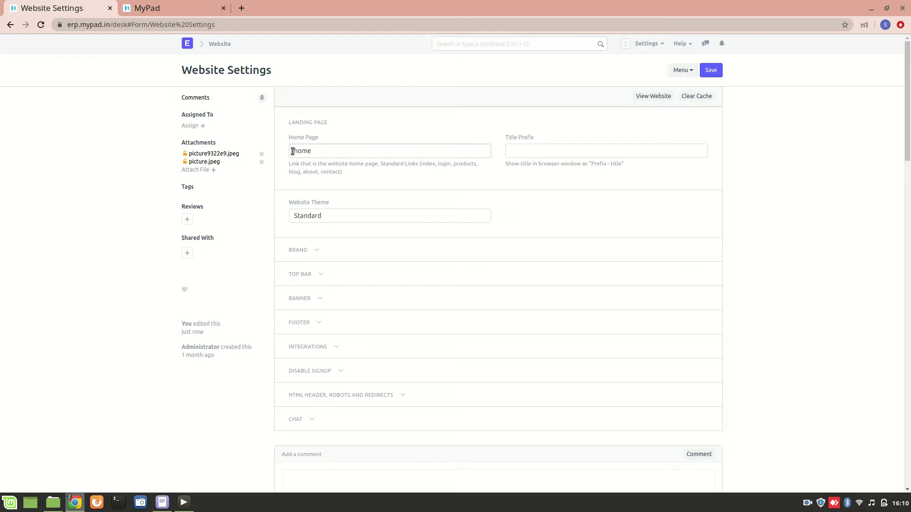
- Open the MyPad Homepage record via an 'Homepa' search and compare it with the live site
click(510, 48)
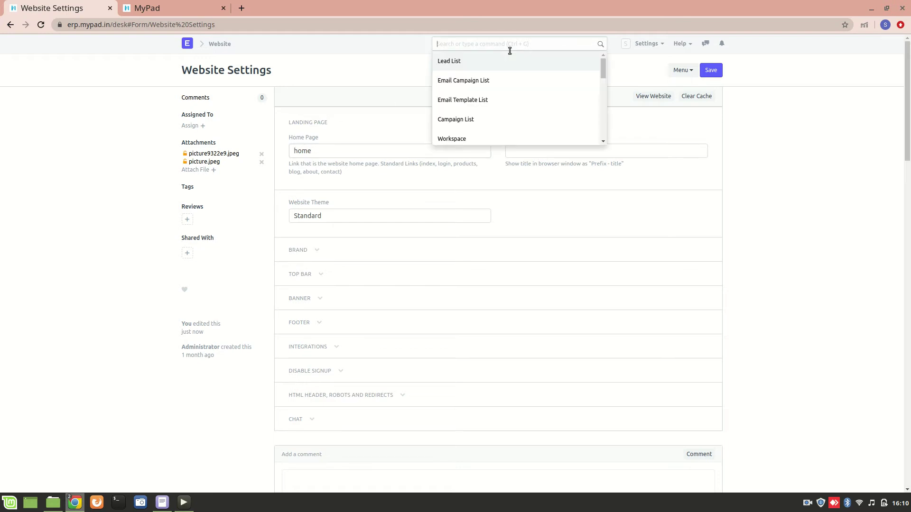
text(Homepa)
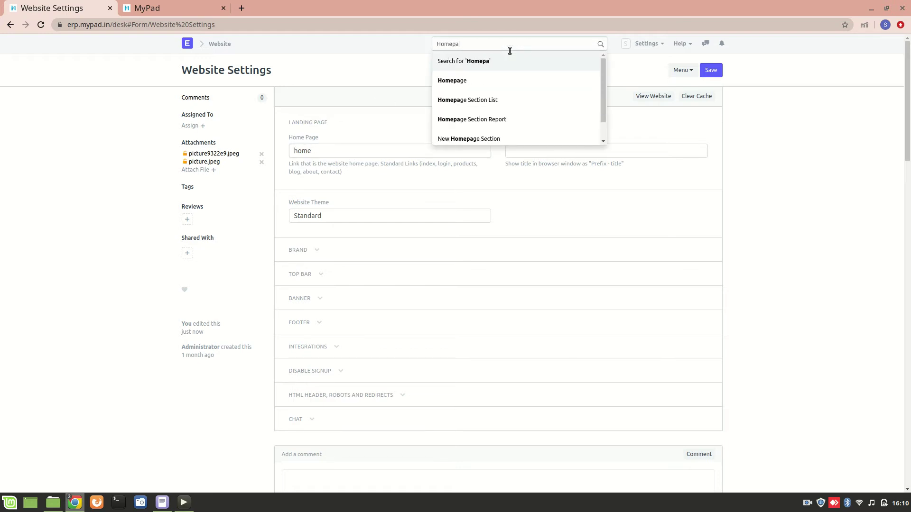
click(513, 80)
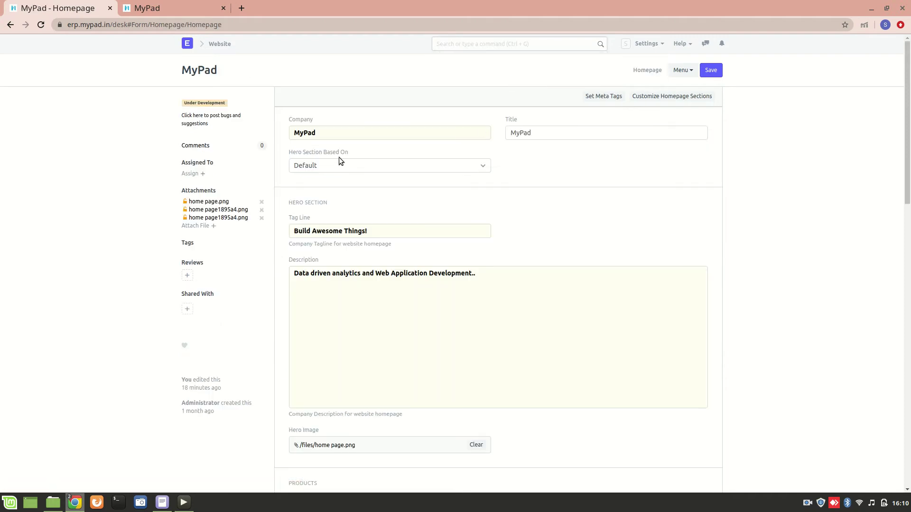
click(147, 9)
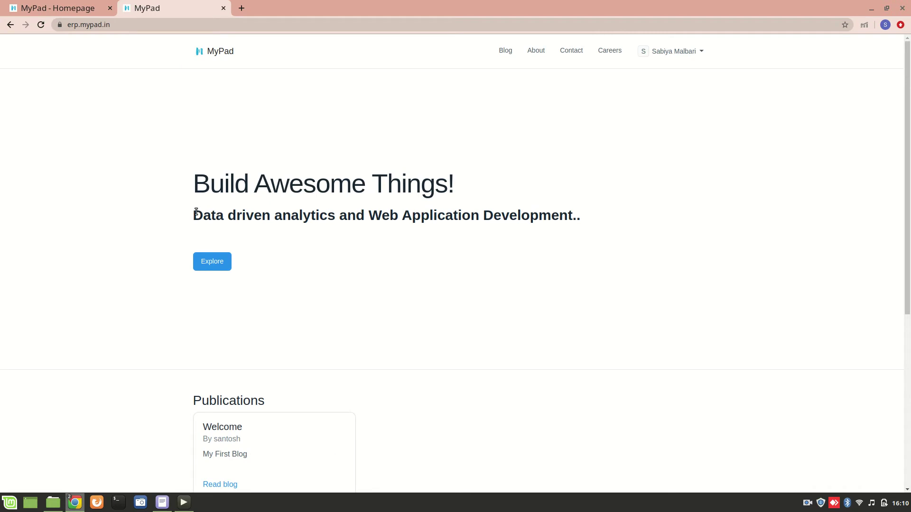
click(58, 6)
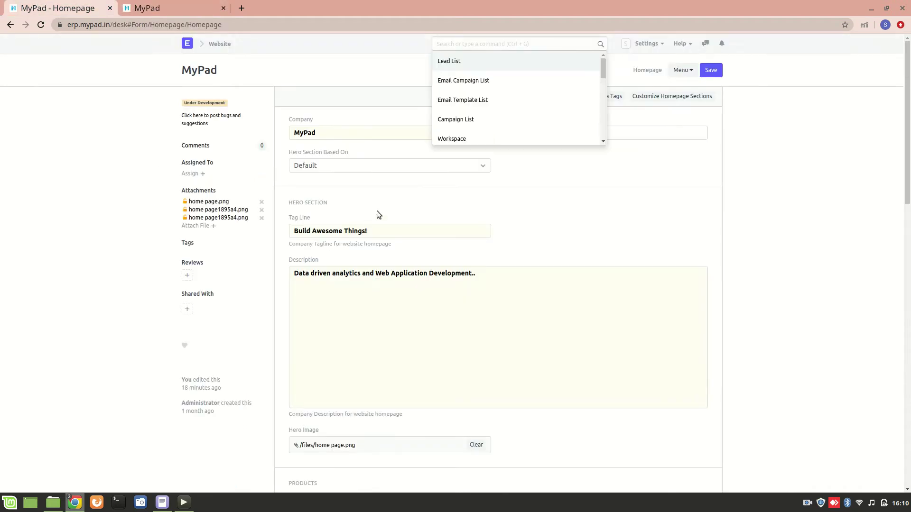
click(377, 215)
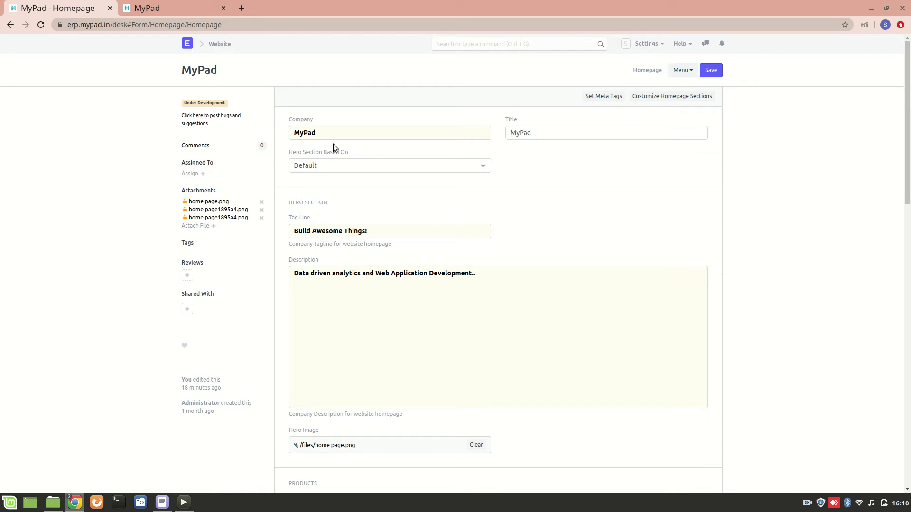
click(314, 165)
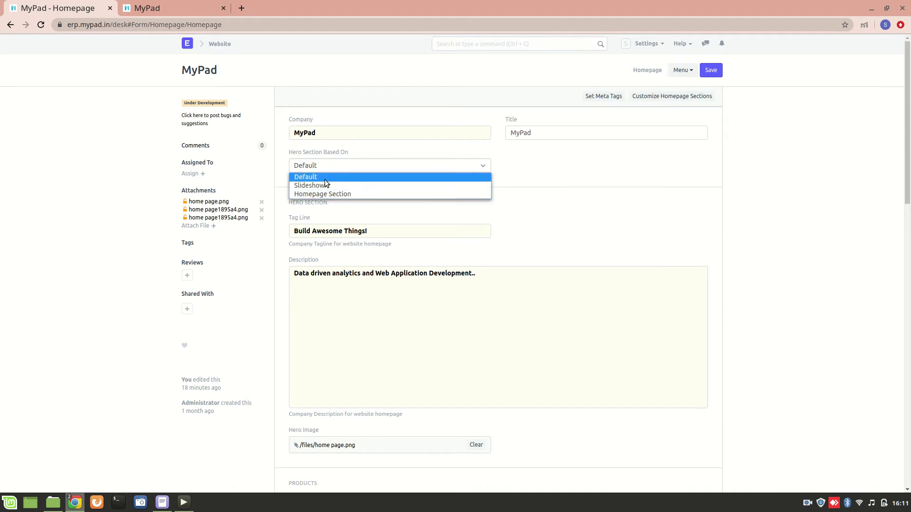
click(324, 179)
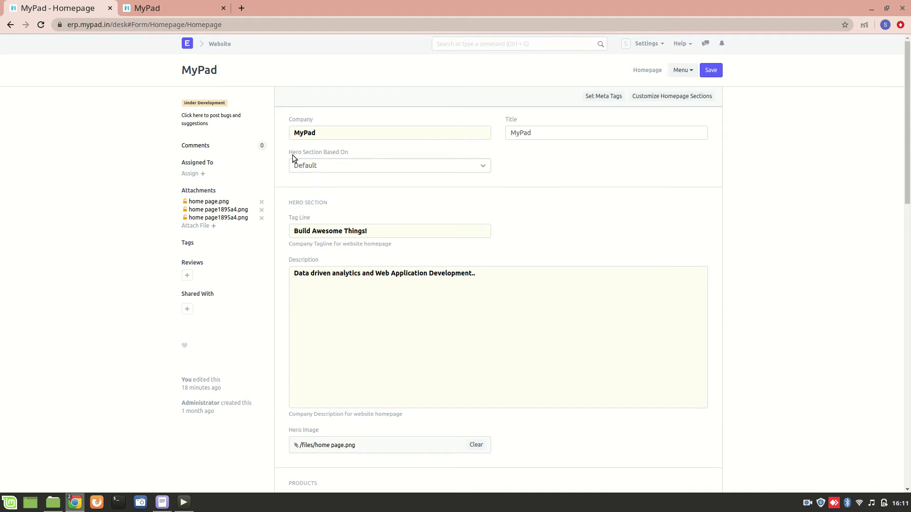
click(152, 8)
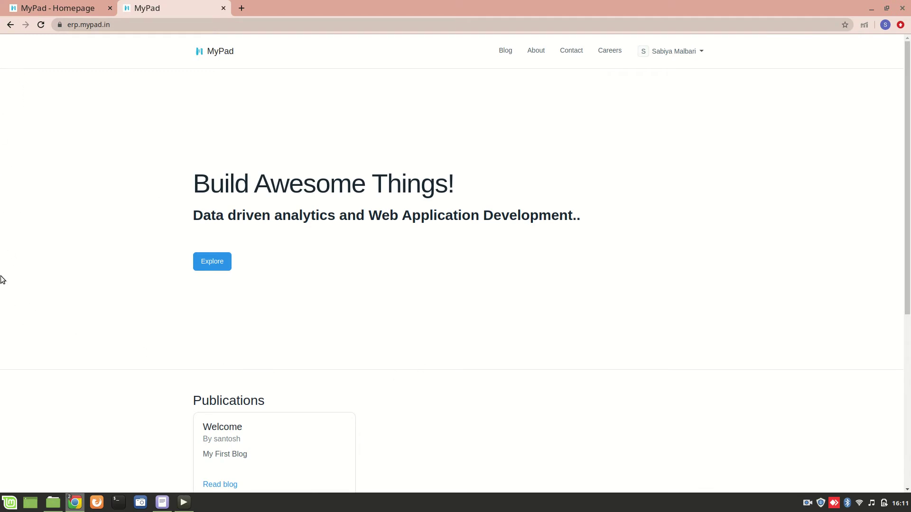
click(43, 7)
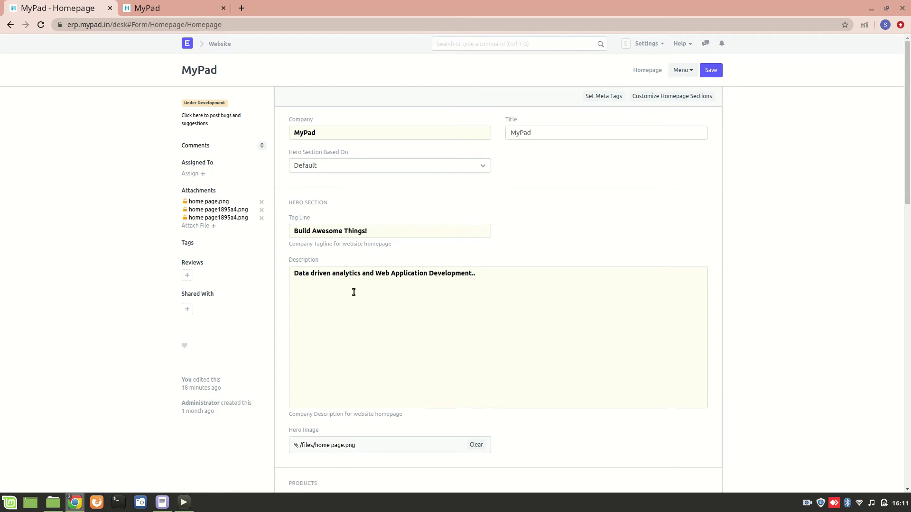
scroll(340, 326, down, 3)
mouse_move(324, 295)
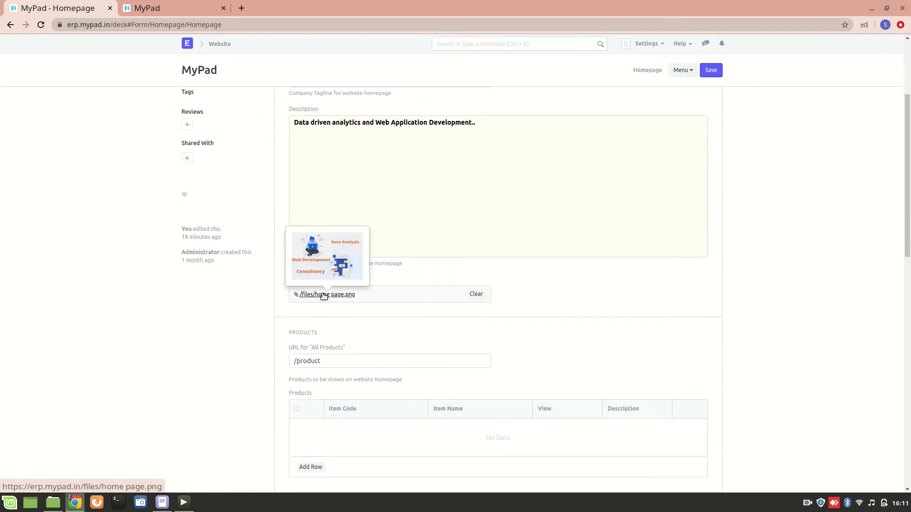
scroll(232, 182, up, 3)
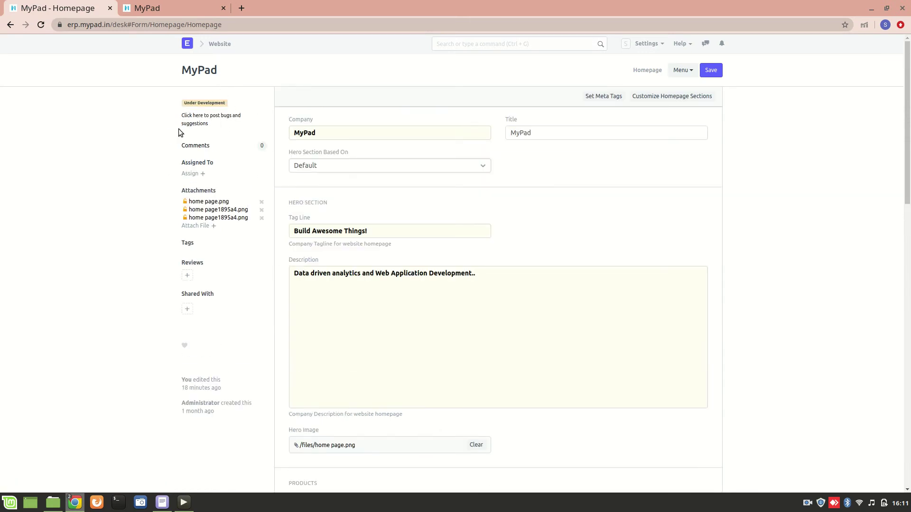
click(171, 8)
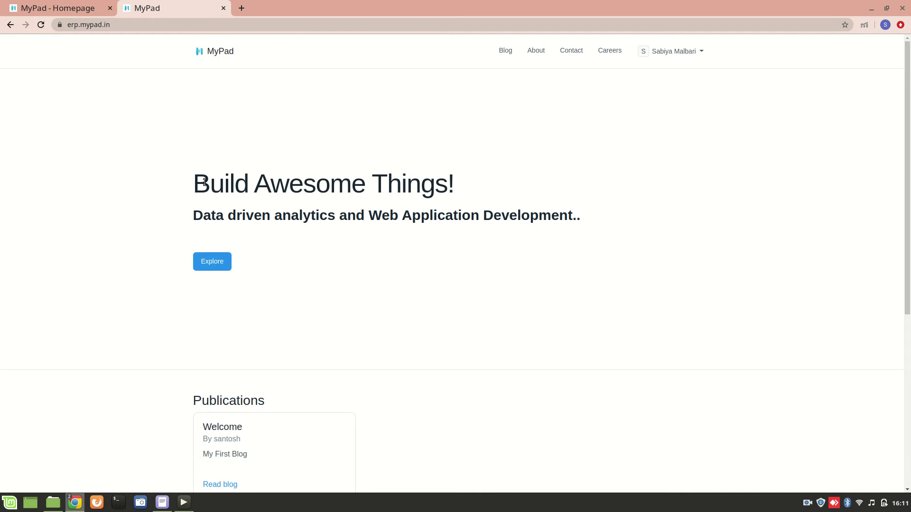
click(72, 7)
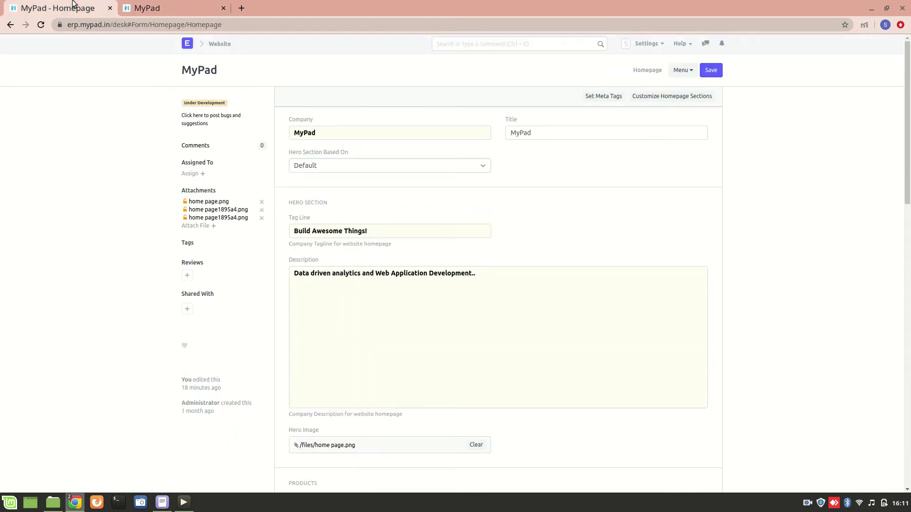
scroll(343, 234, down, 10)
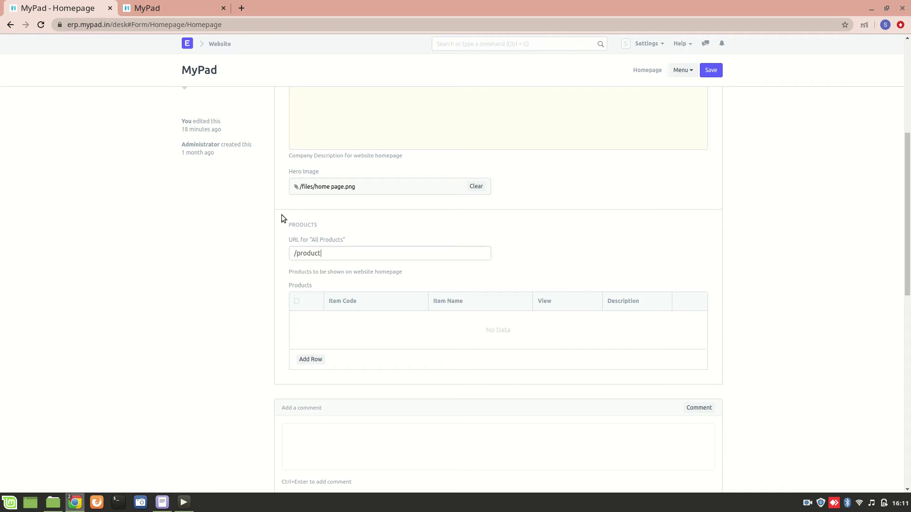
click(176, 7)
scroll(203, 306, down, 6)
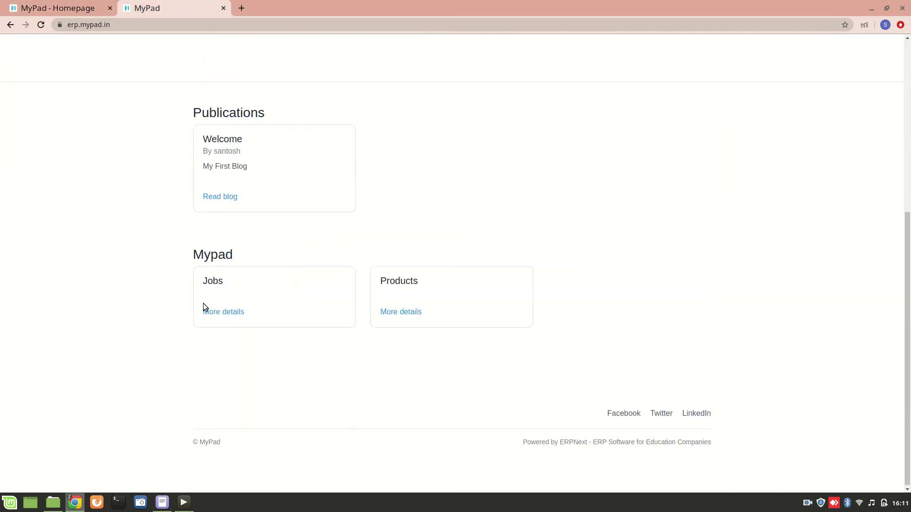
click(88, 8)
scroll(257, 197, up, 6)
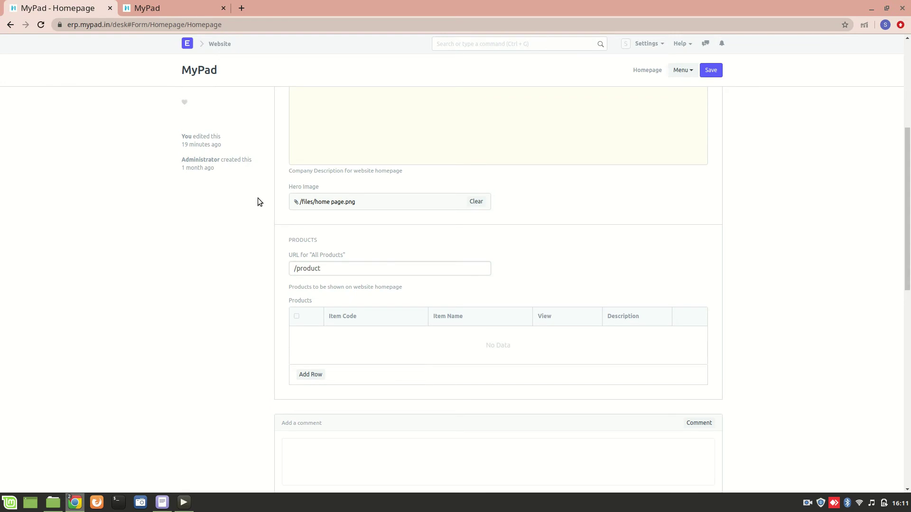
click(344, 166)
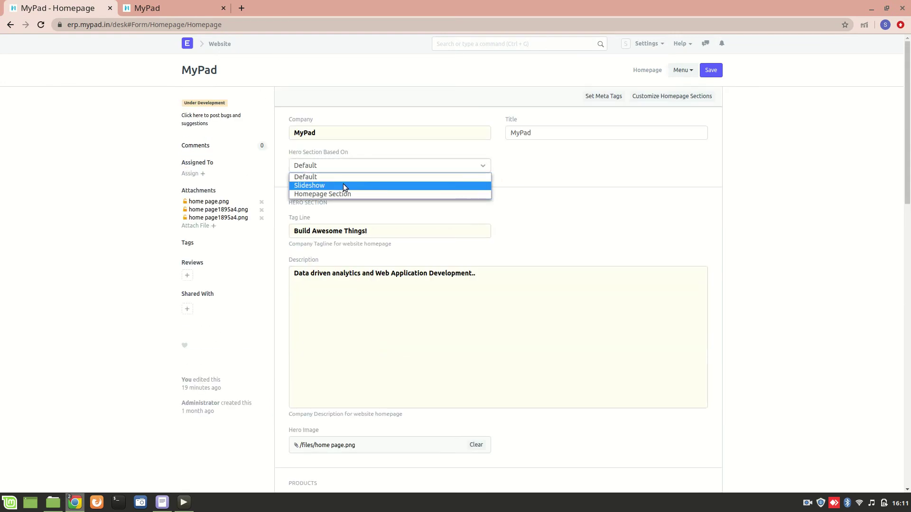
- Set Hero Section Based On to Slideshow and save the Homepage
click(343, 185)
click(149, 8)
scroll(200, 215, up, 6)
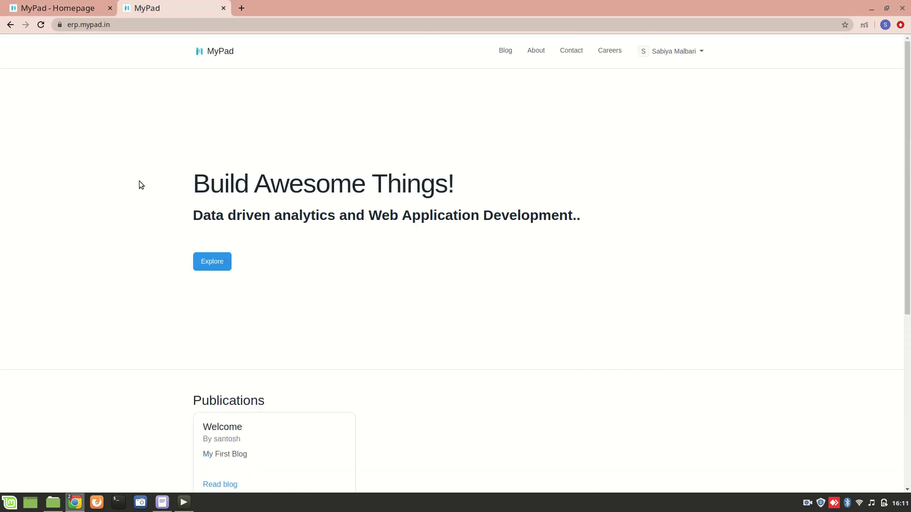
click(80, 6)
click(710, 70)
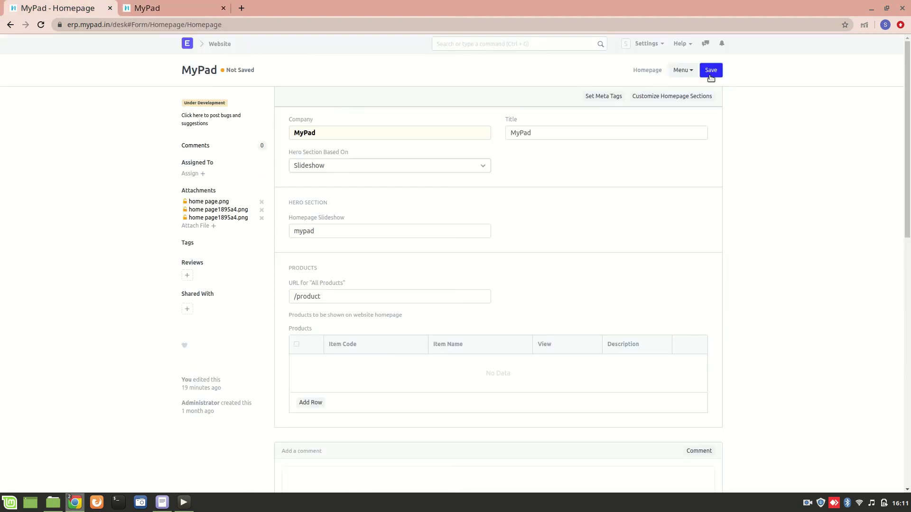
- Reload the live site and flip through the mypad carousel slides
click(163, 6)
key(F5)
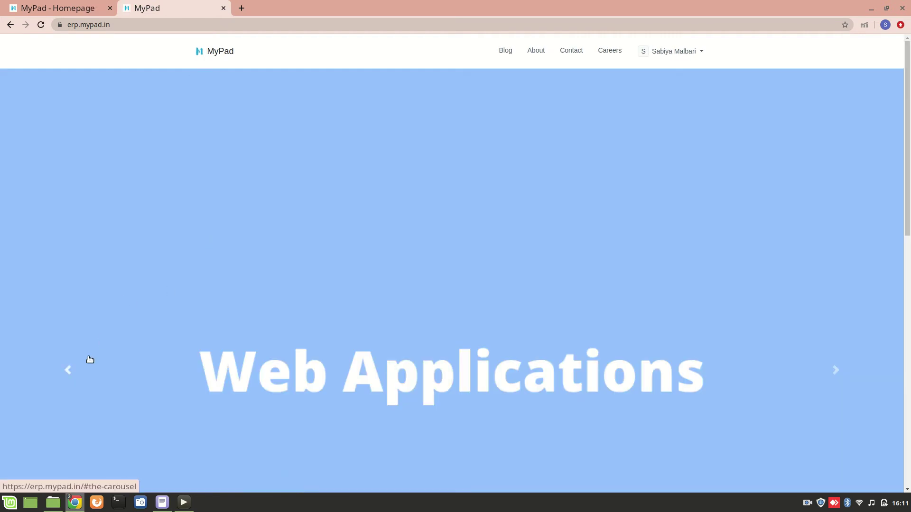
click(69, 372)
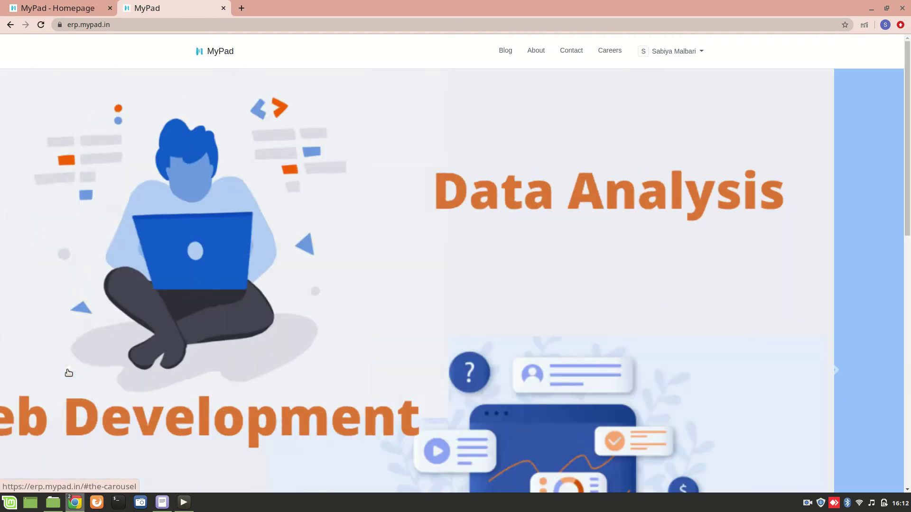
click(69, 372)
click(69, 373)
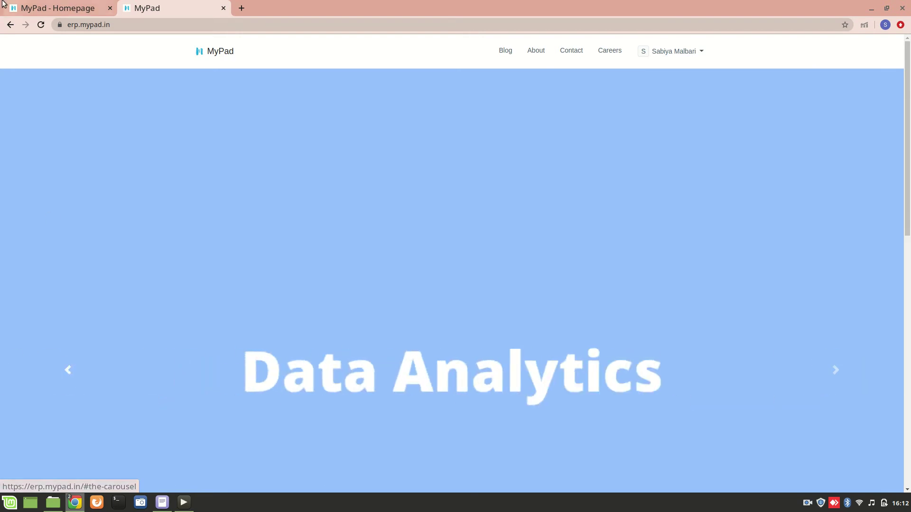
key(ctrl+Tab)
click(450, 230)
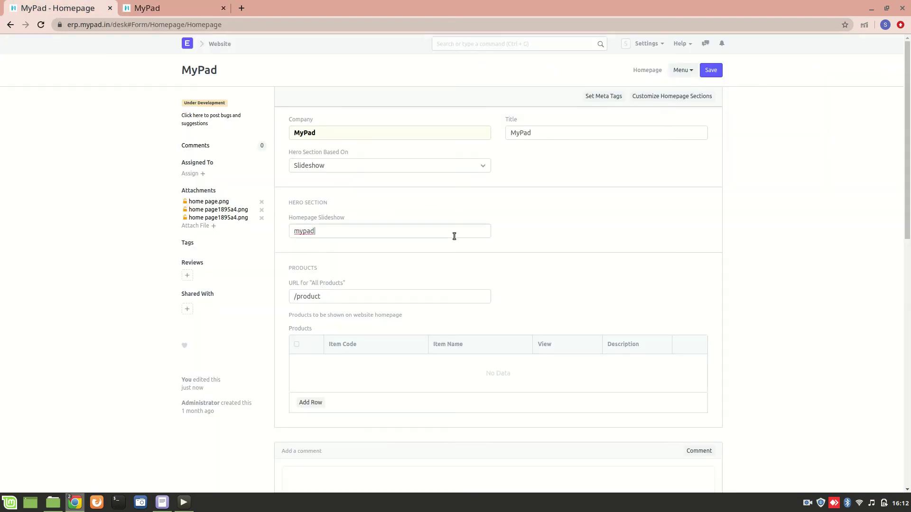
click(487, 232)
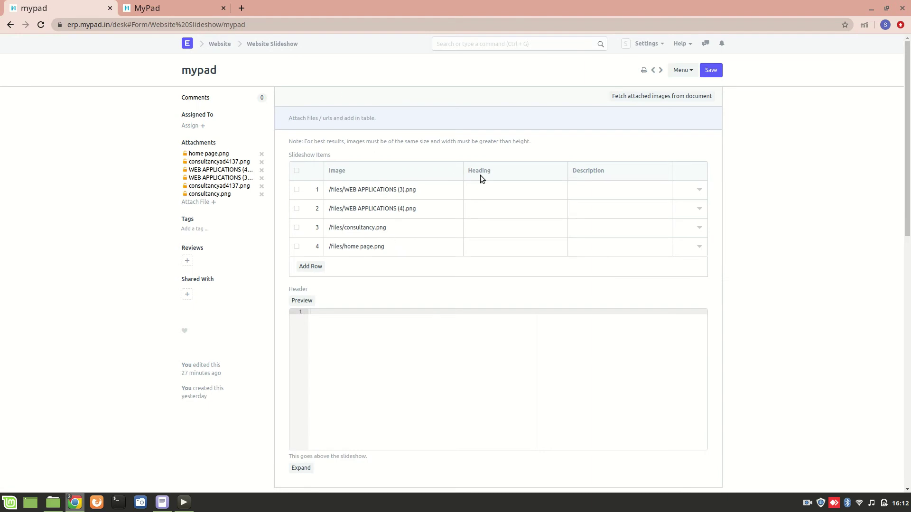
click(11, 25)
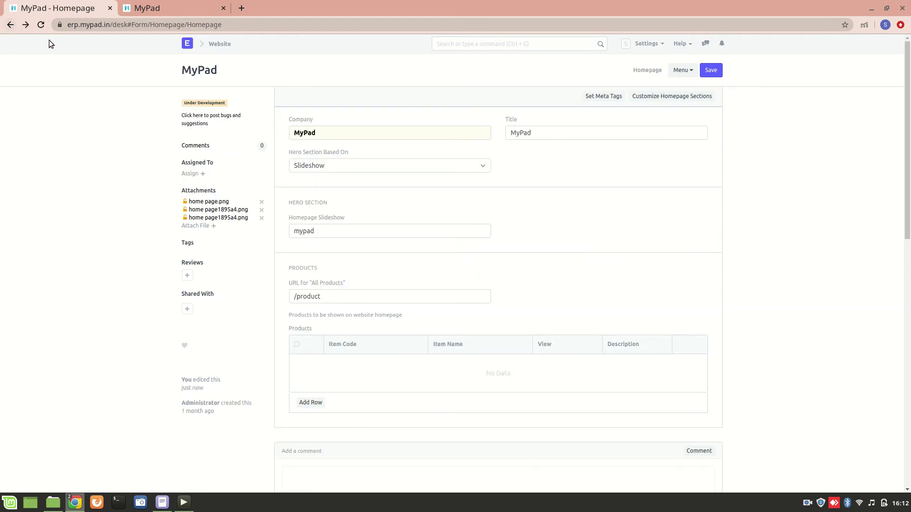
- Base the hero on Homepage Section, save, and preview the Jobs and Products cards
click(347, 164)
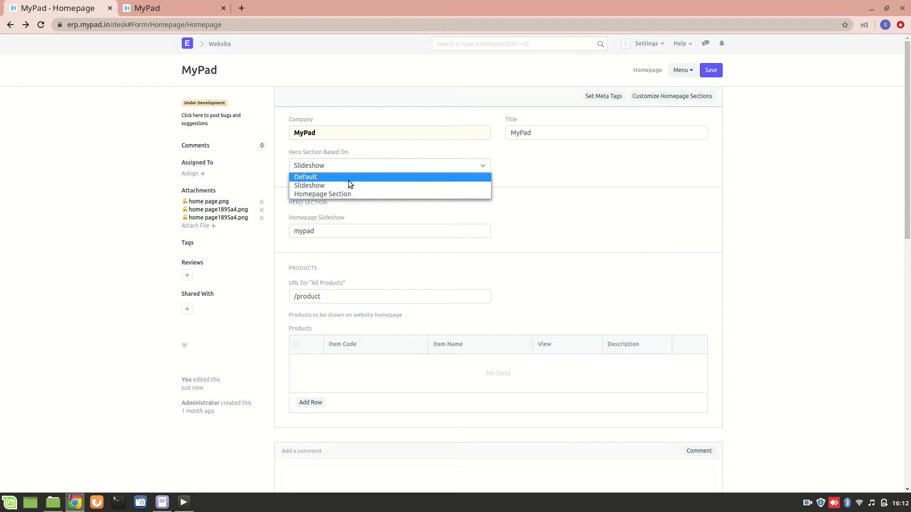
click(363, 194)
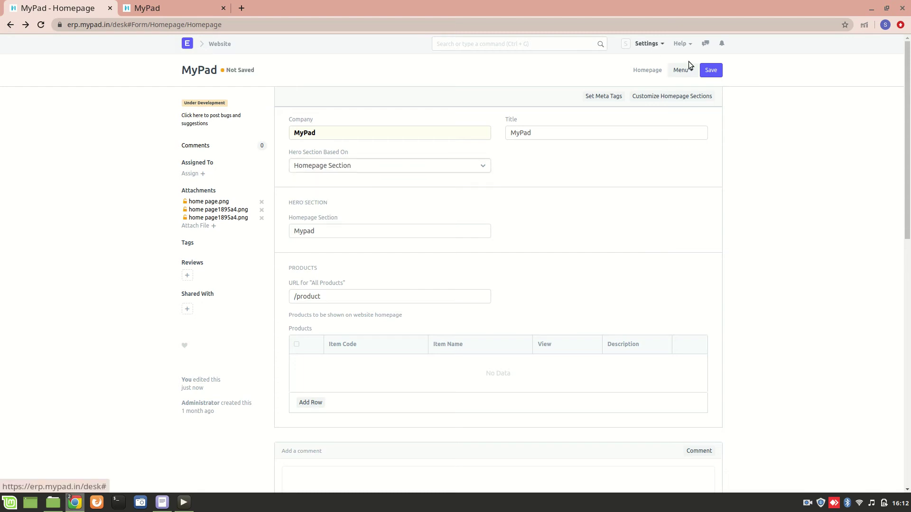
click(710, 70)
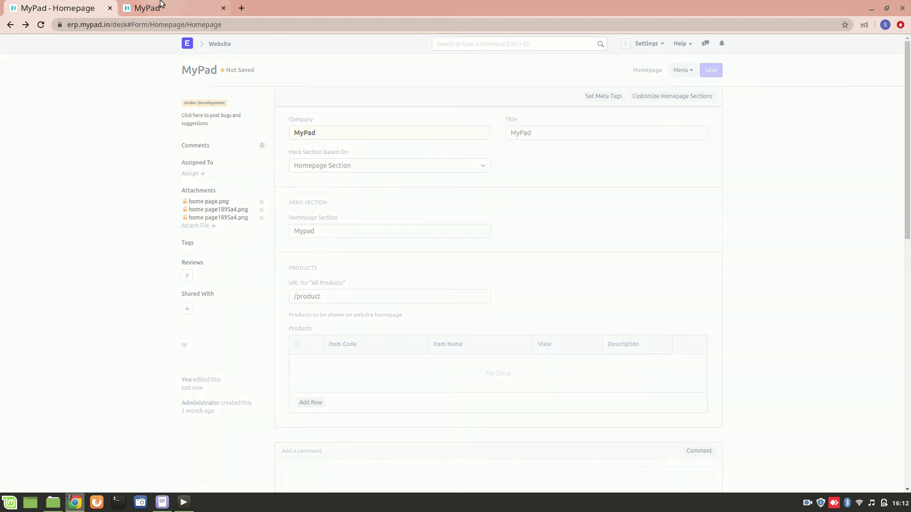
click(160, 6)
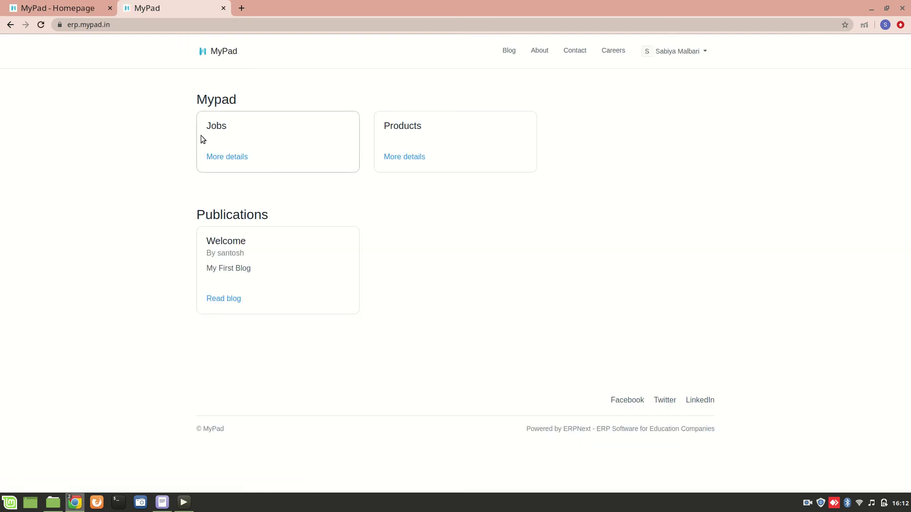
click(58, 7)
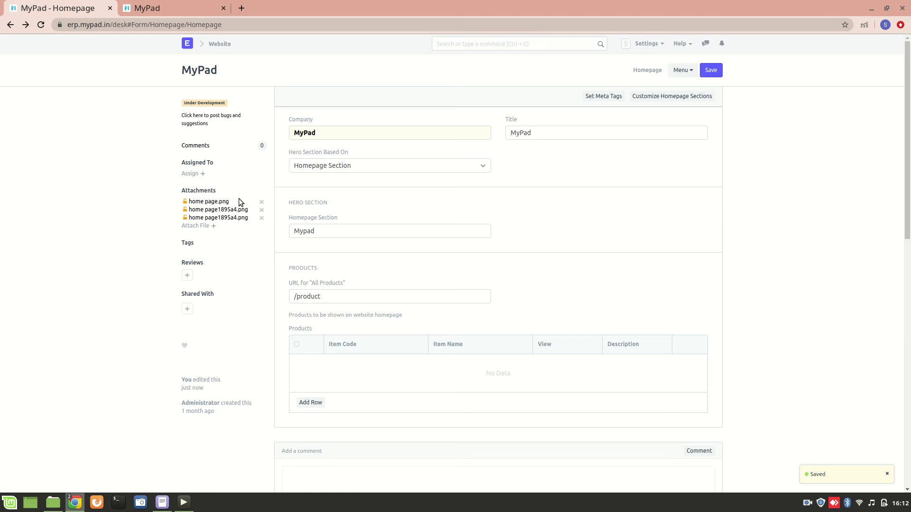
- Open the linked Mypad homepage section record and compare it with the live site
click(330, 230)
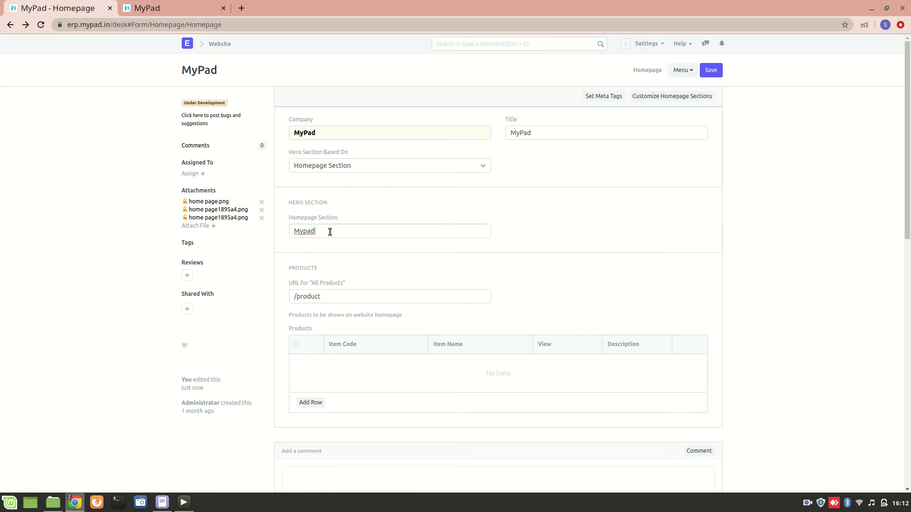
click(486, 232)
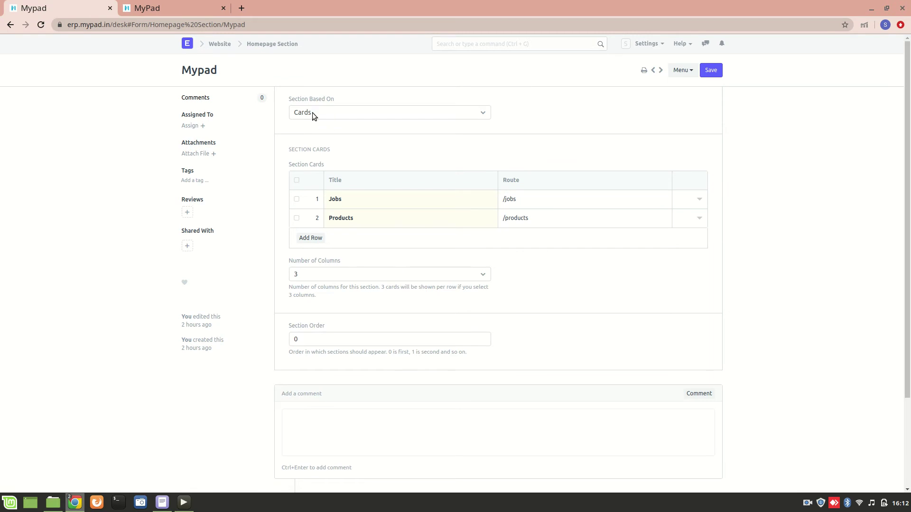
click(196, 5)
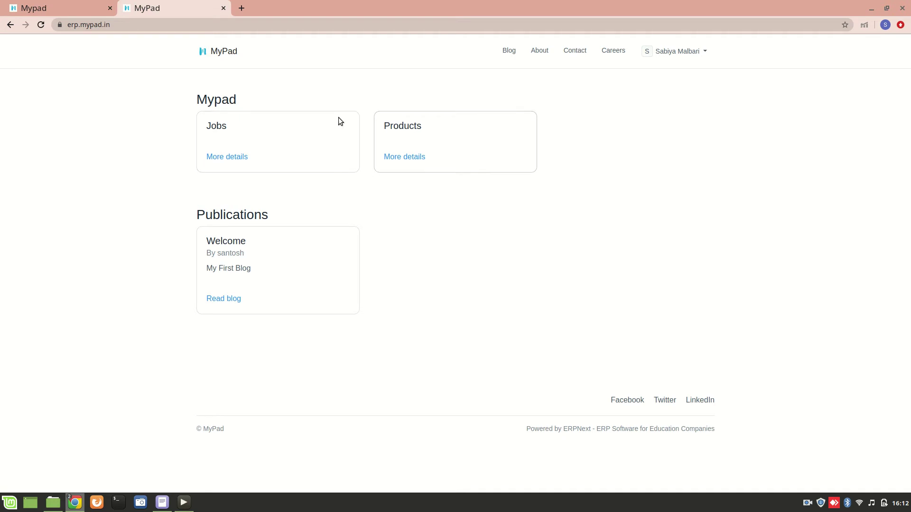
click(67, 5)
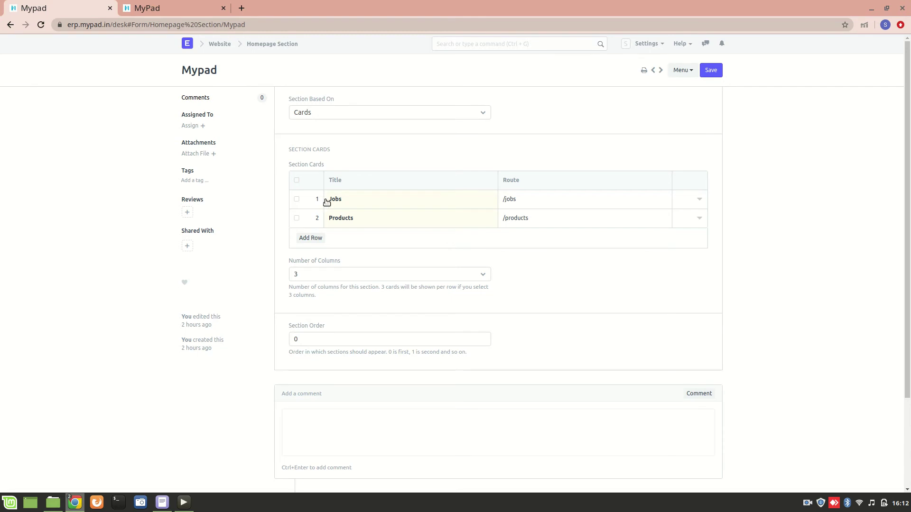
click(185, 7)
click(80, 6)
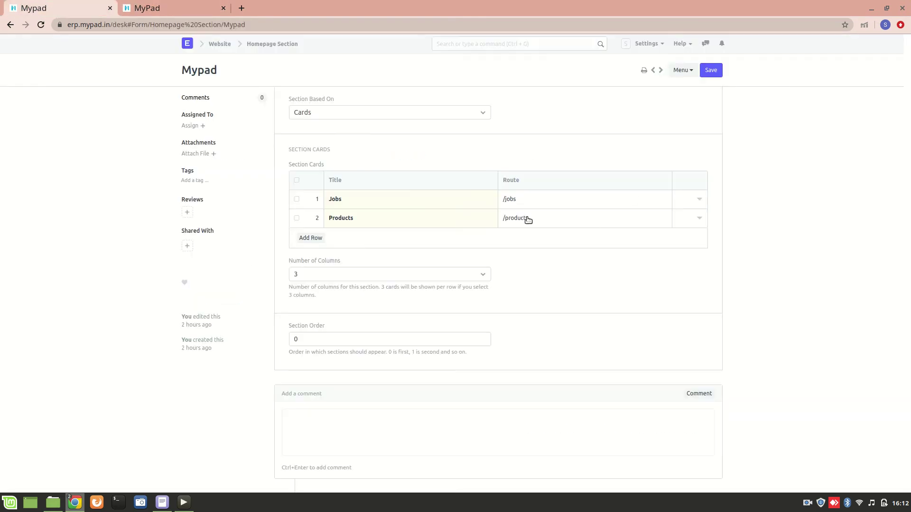
- On the live site, open the Jobs card's page, then the Products card's page
click(173, 5)
click(233, 157)
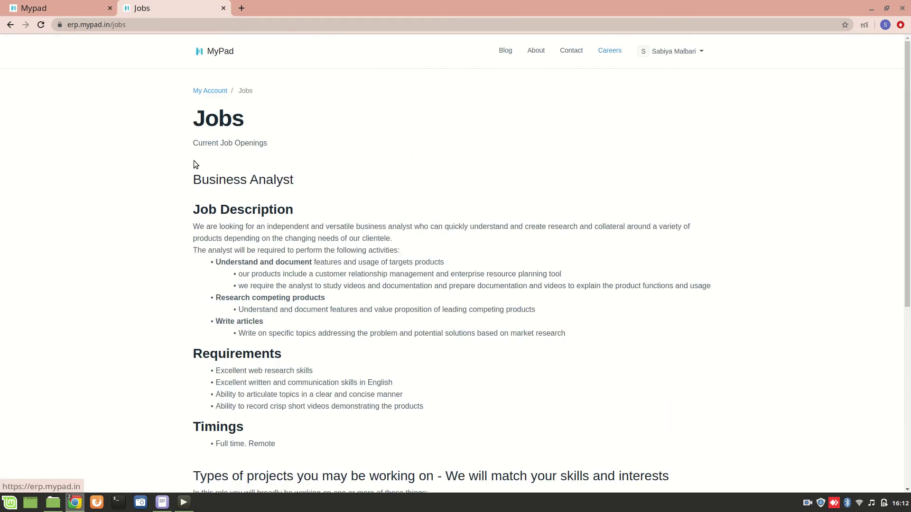
scroll(138, 136, down, 10)
scroll(138, 136, up, 10)
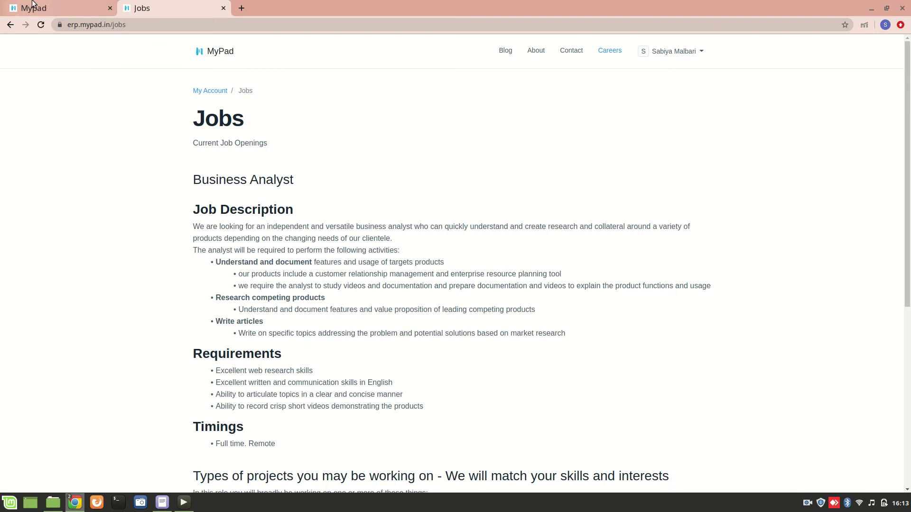
click(10, 24)
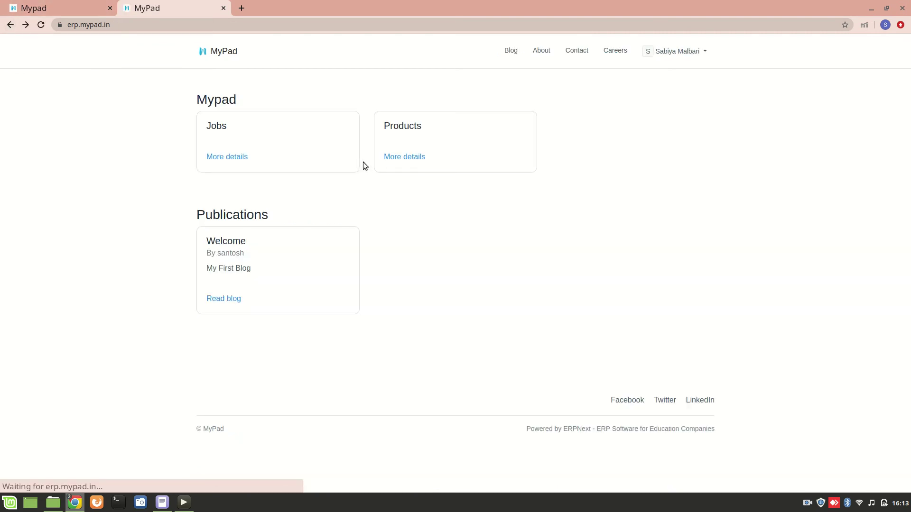
click(395, 157)
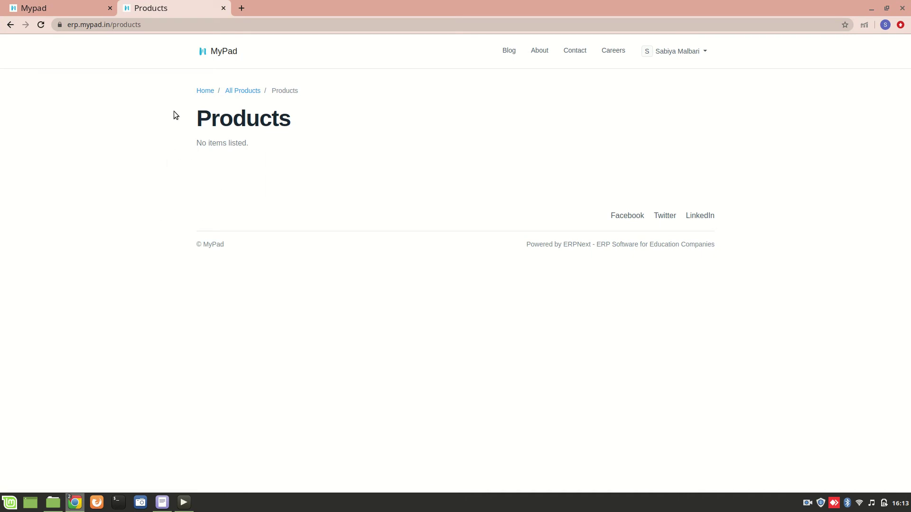
- Set the Homepage's Hero Section Based On back to Default and save
click(41, 4)
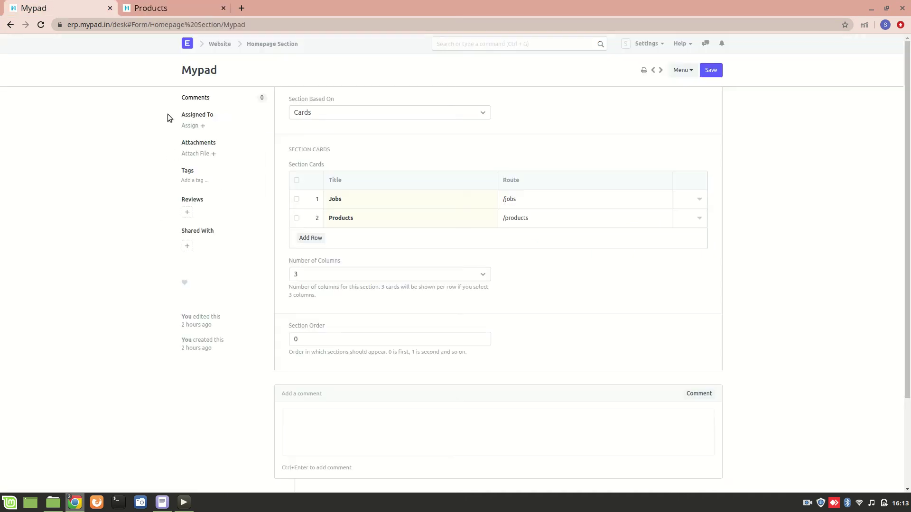
click(11, 25)
click(359, 170)
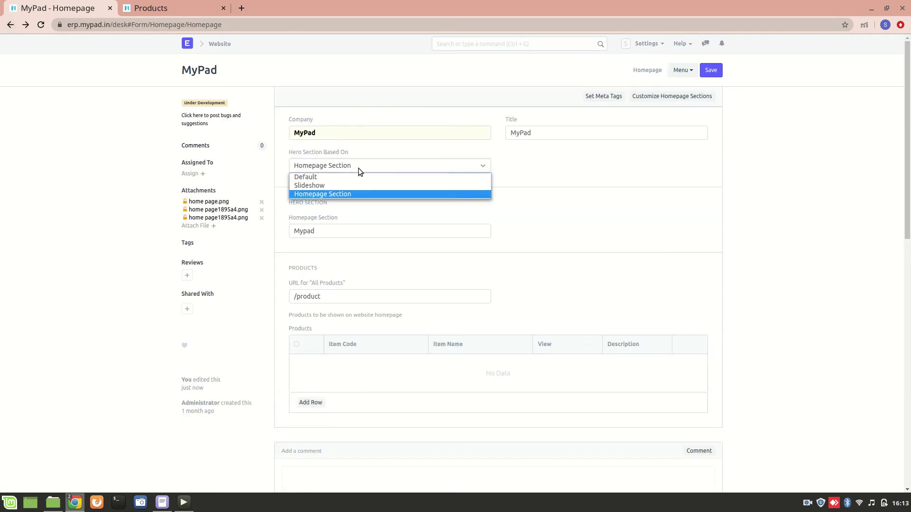
click(316, 179)
click(709, 76)
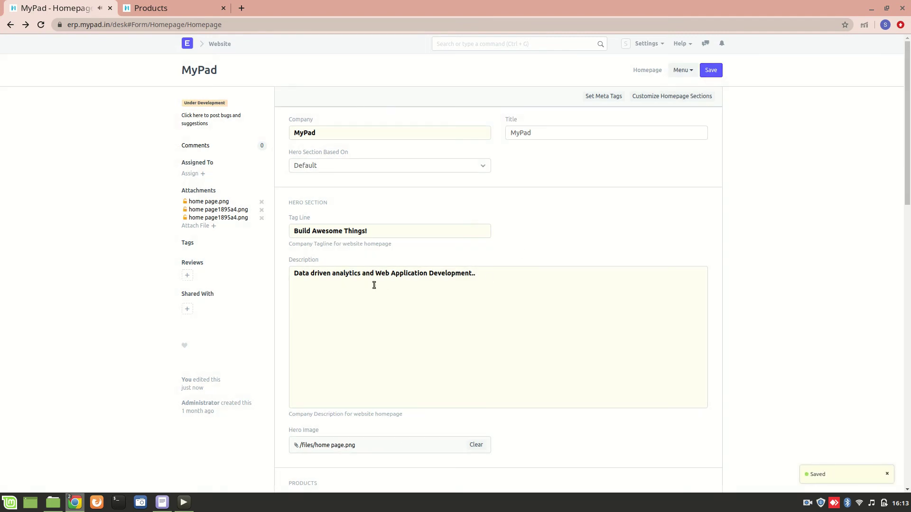
scroll(373, 285, down, 6)
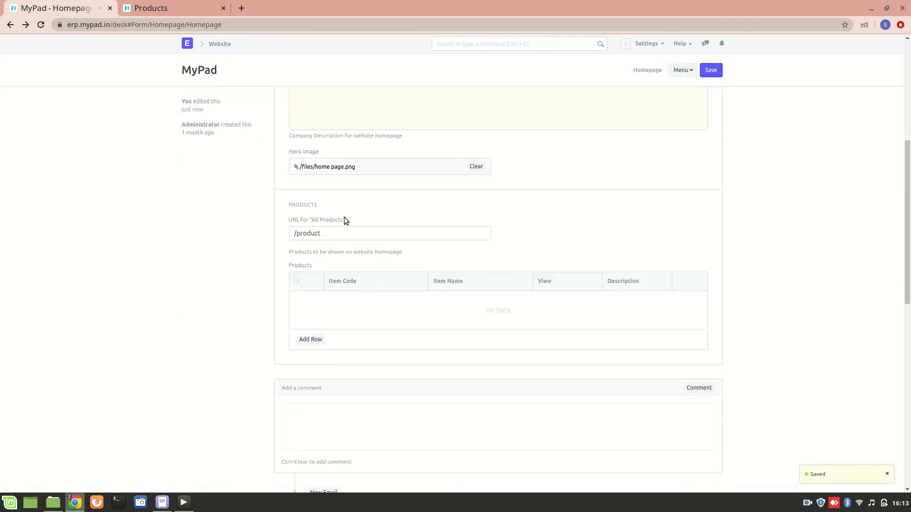
scroll(344, 220, down, 6)
scroll(345, 220, up, 17)
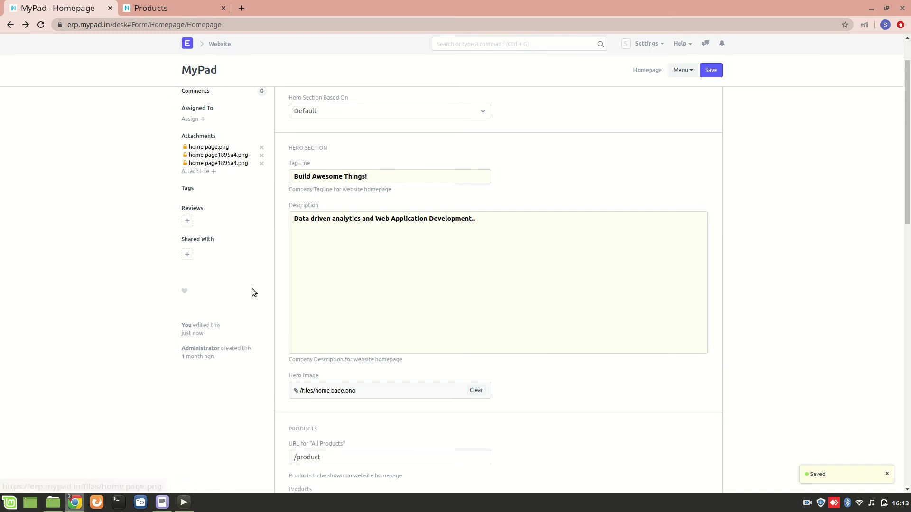
scroll(252, 290, up, 2)
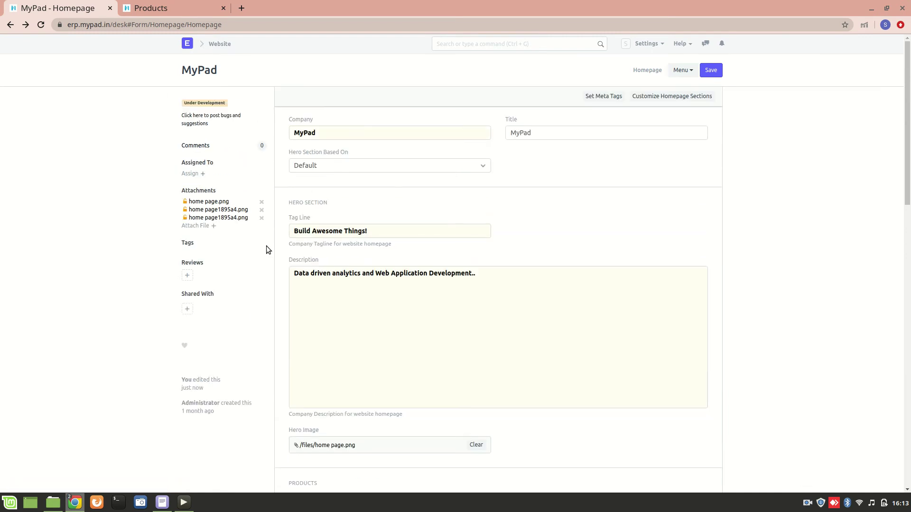
- Return the live site to its homepage to check the "Build Awesome Things!" hero
click(139, 5)
click(216, 52)
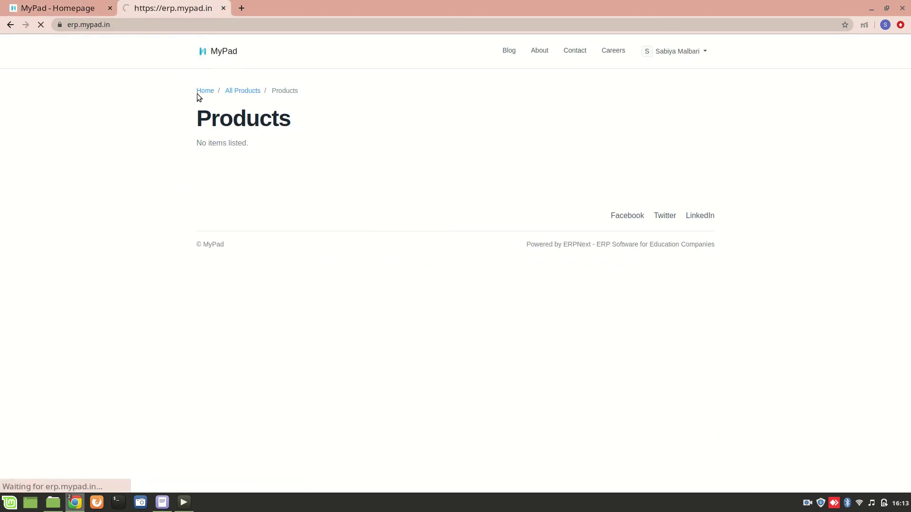
click(75, 4)
click(181, 4)
click(76, 4)
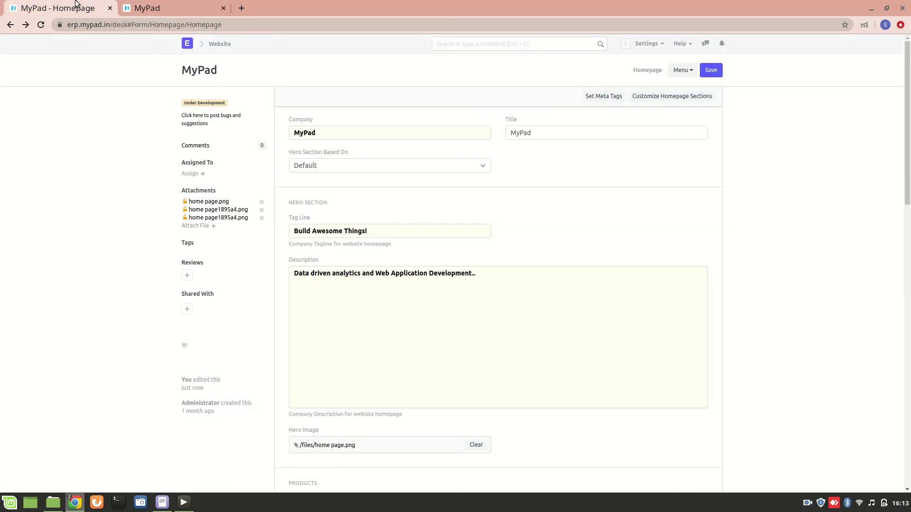
- Open the 'Home Page' web page (route newhome) from the Web Page list and preview the site
click(484, 43)
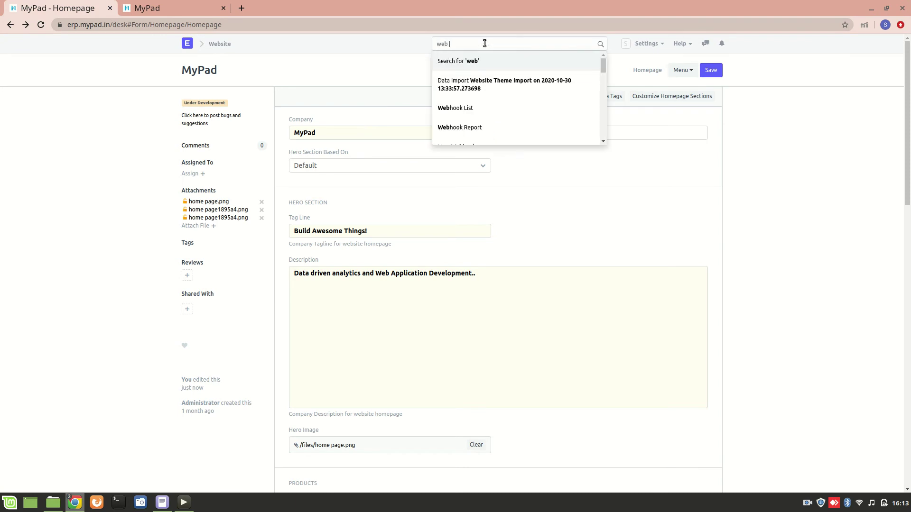
text(pag)
key(XF86AudioMicMute)
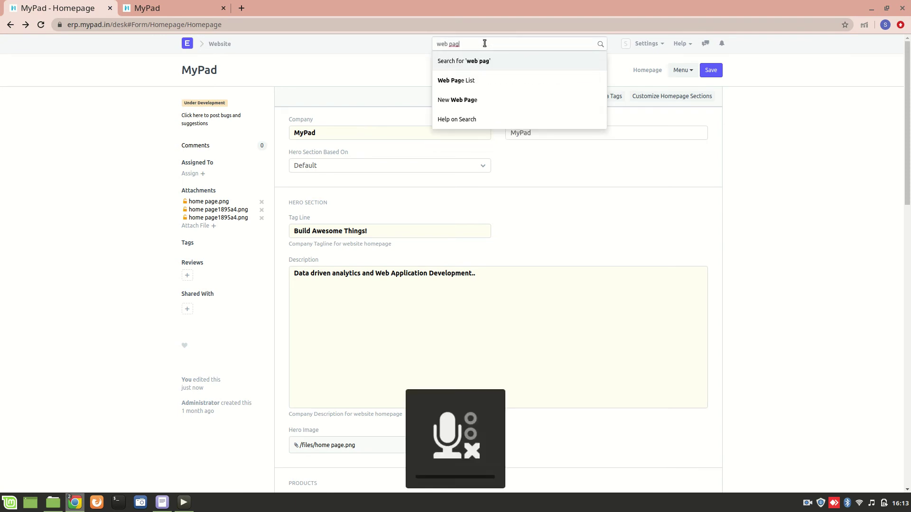
click(511, 78)
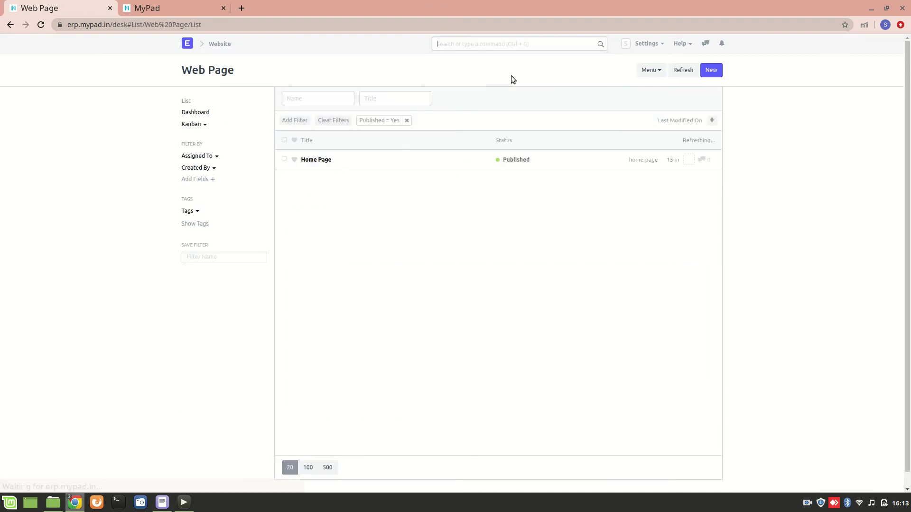
click(323, 165)
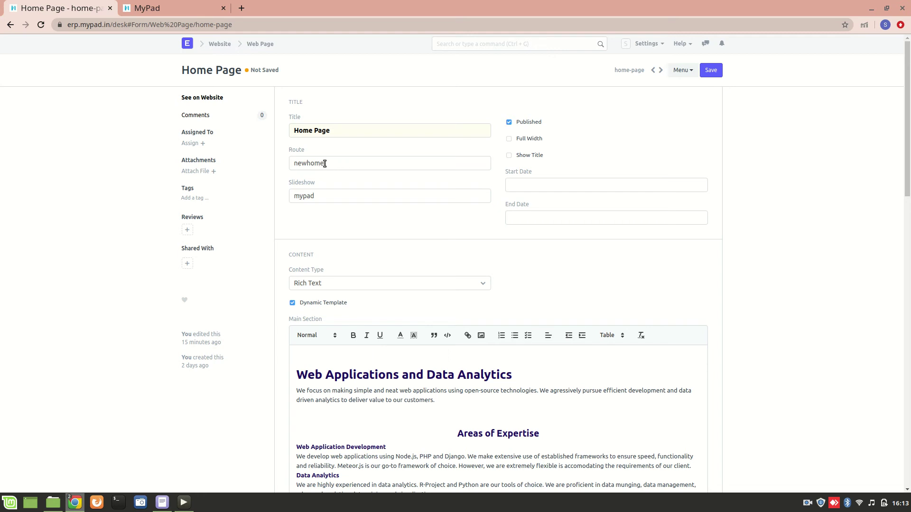
click(166, 5)
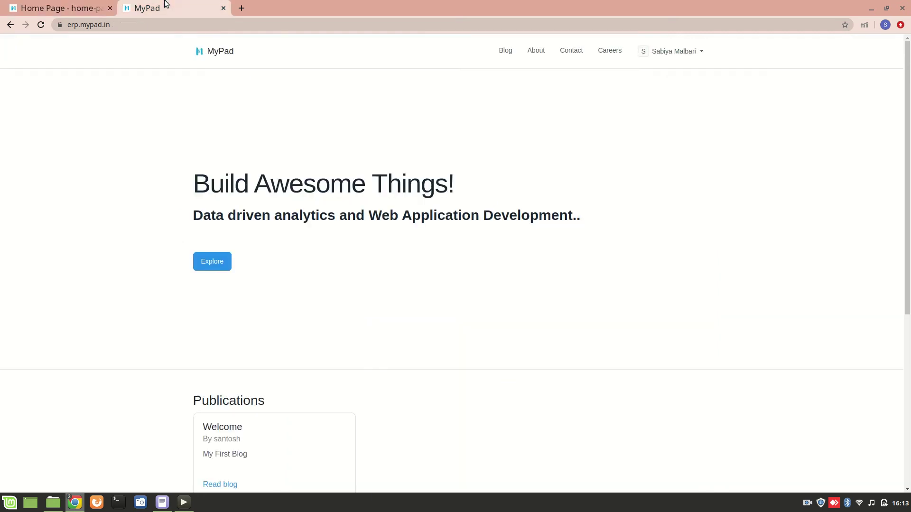
click(91, 6)
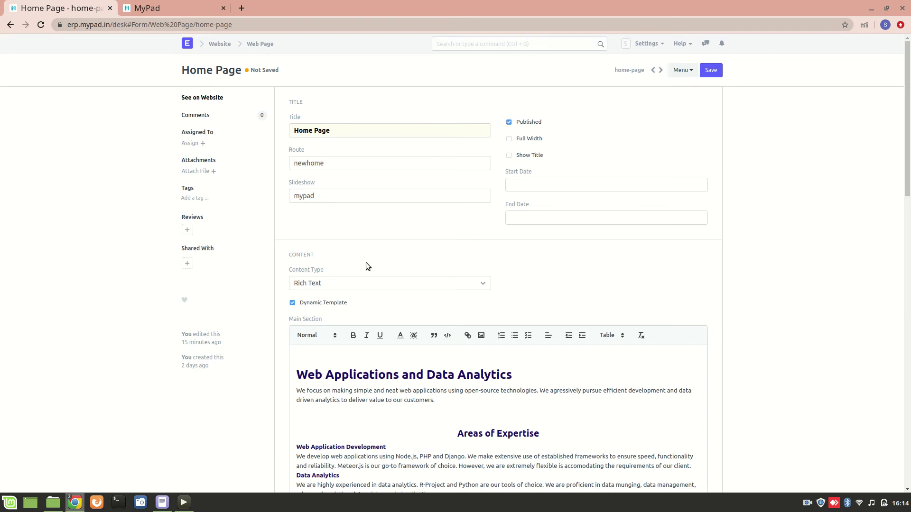
- Review the Home Page form: keep Rich Text content type and expand the Script section
scroll(366, 263, down, 2)
click(307, 221)
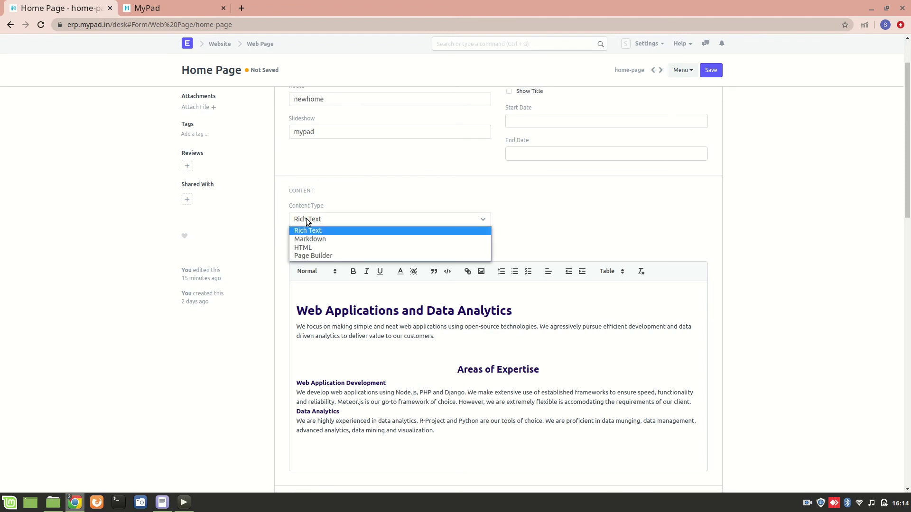
click(325, 233)
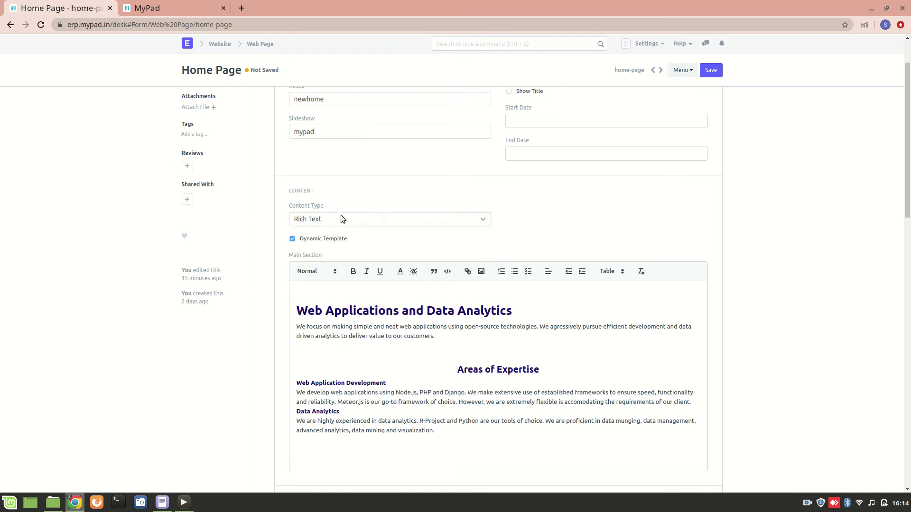
scroll(349, 366, down, 3)
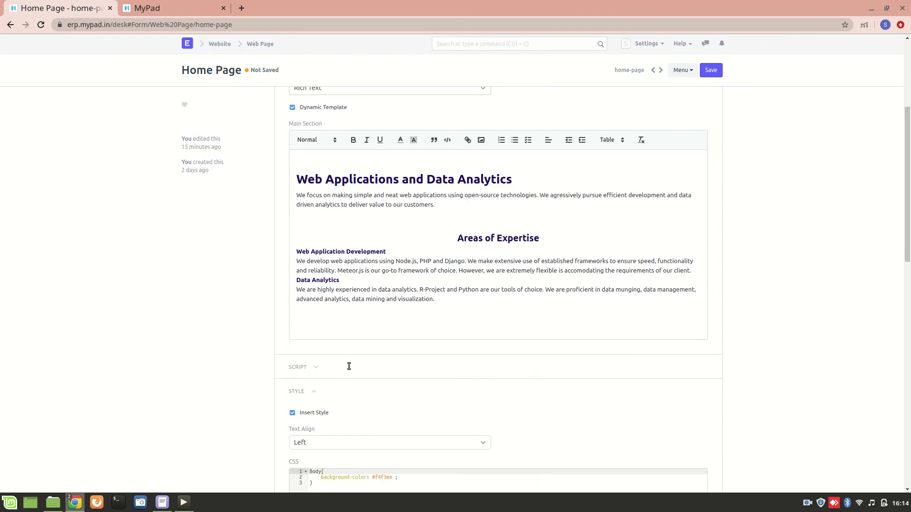
click(297, 172)
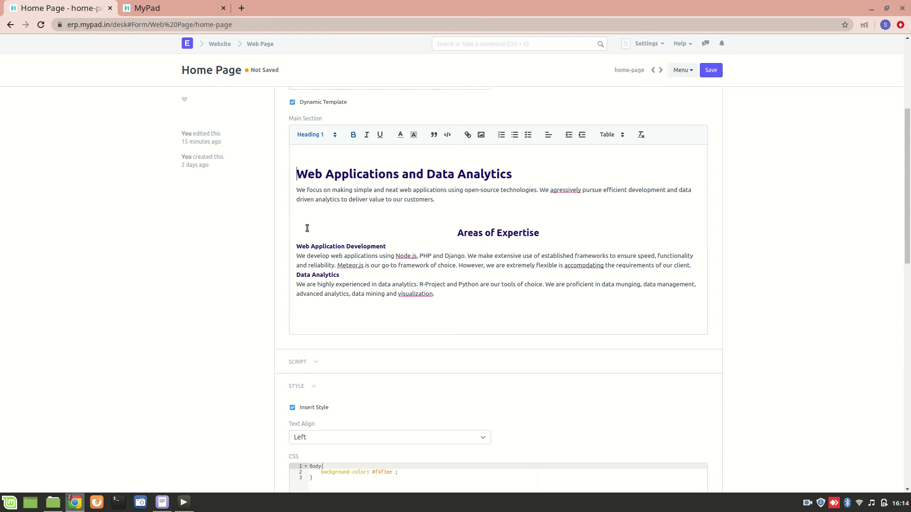
scroll(332, 247, down, 2)
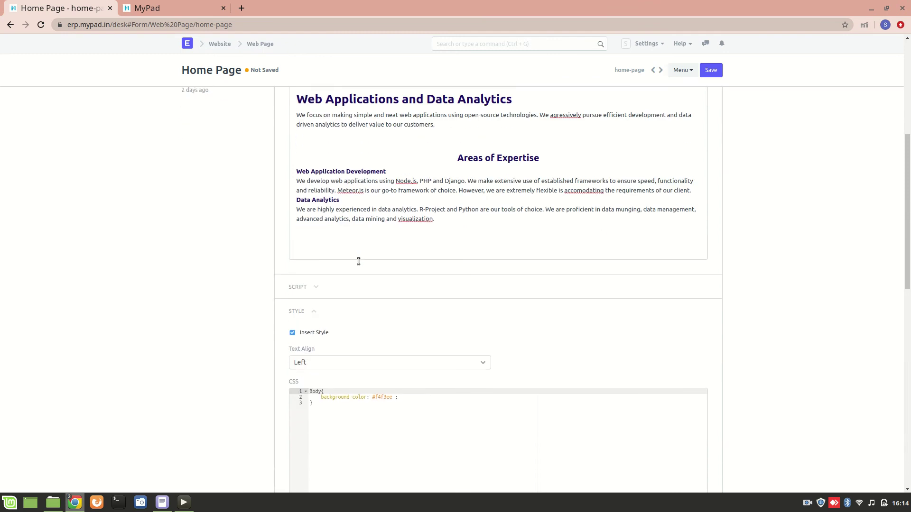
click(312, 270)
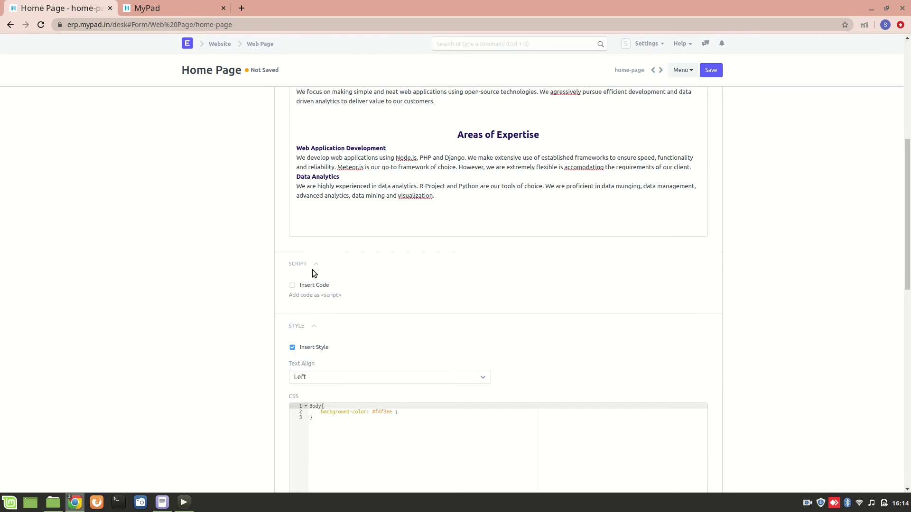
scroll(306, 268, down, 4)
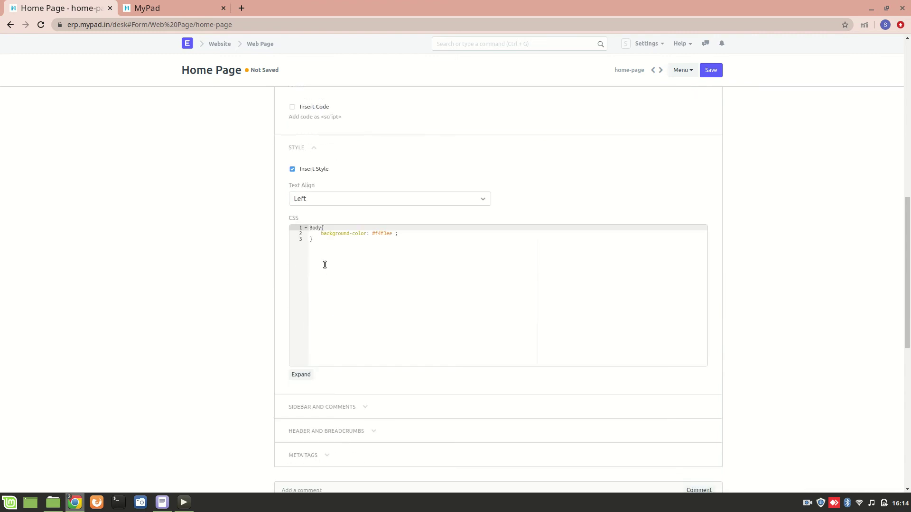
- Preview the MyPad site, then save the Home Page web page
click(180, 7)
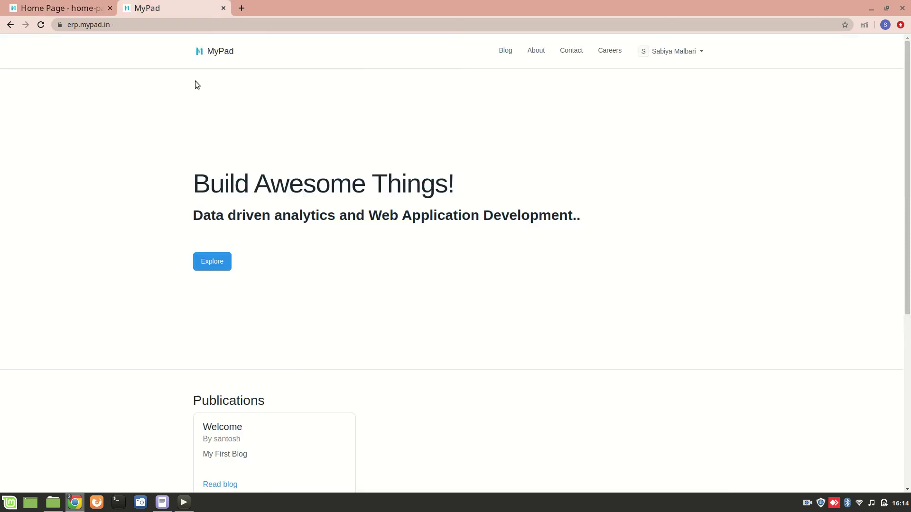
click(83, 6)
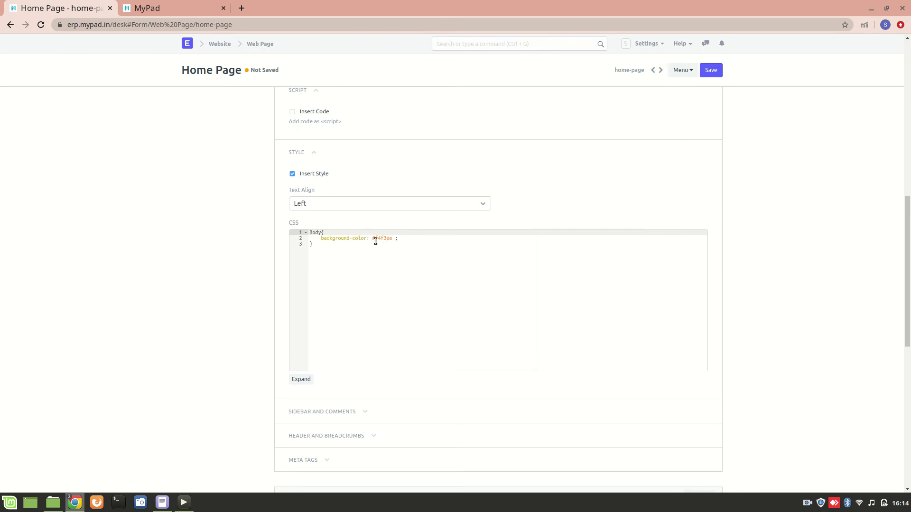
scroll(316, 257, down, 5)
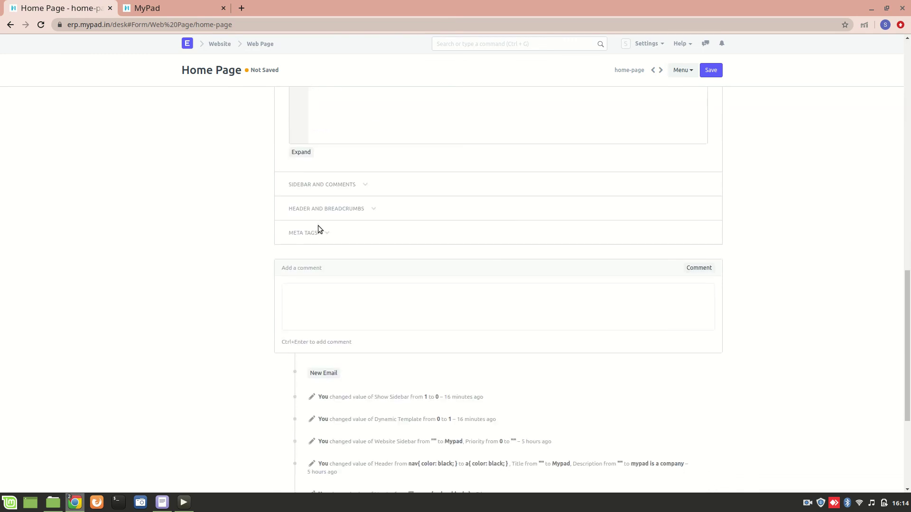
click(712, 71)
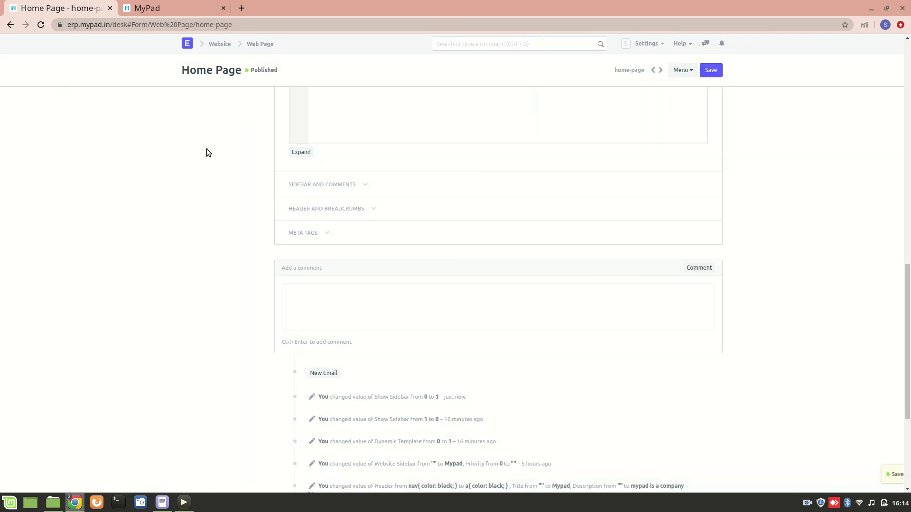
- Set Home Page to newhome in Website Settings and save
click(10, 24)
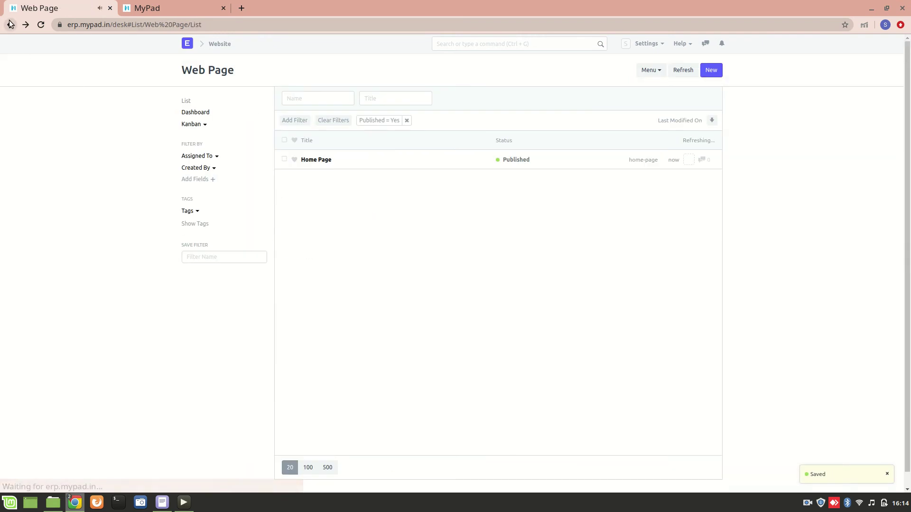
click(10, 24)
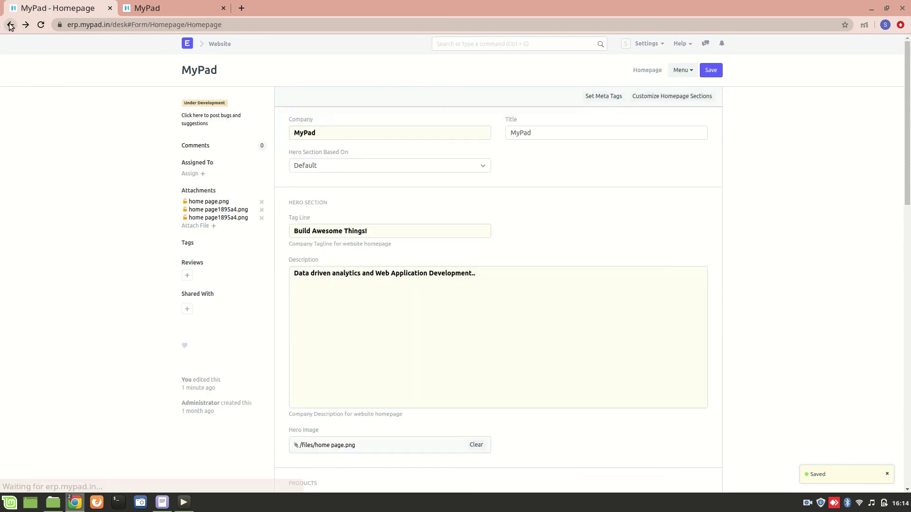
click(216, 44)
click(319, 347)
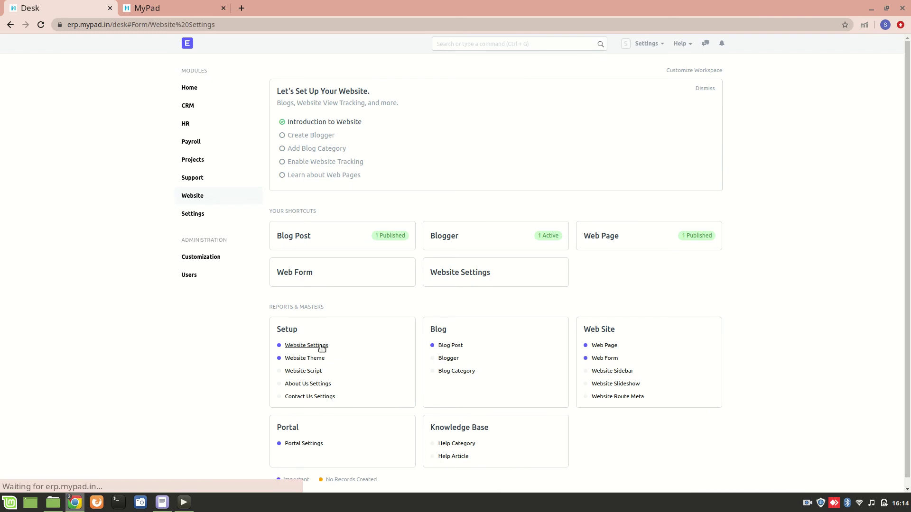
drag(329, 154, 286, 151)
text(newhome)
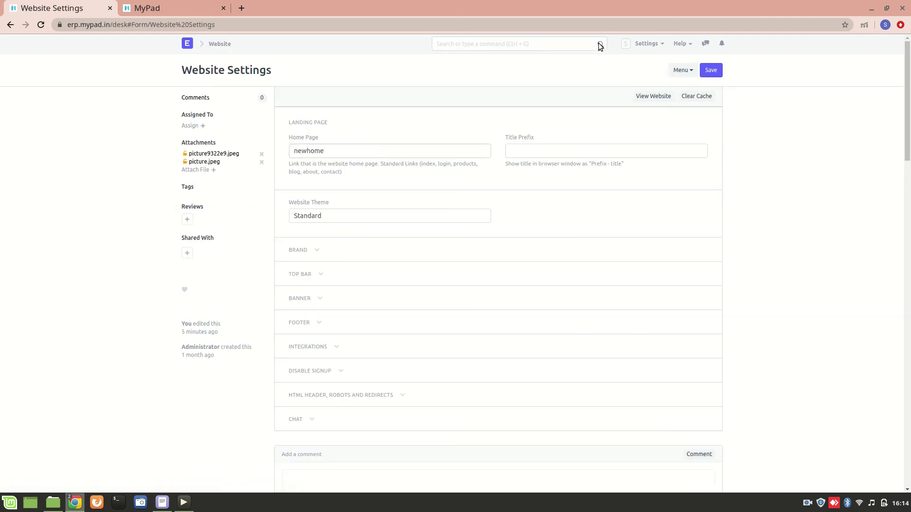
click(711, 70)
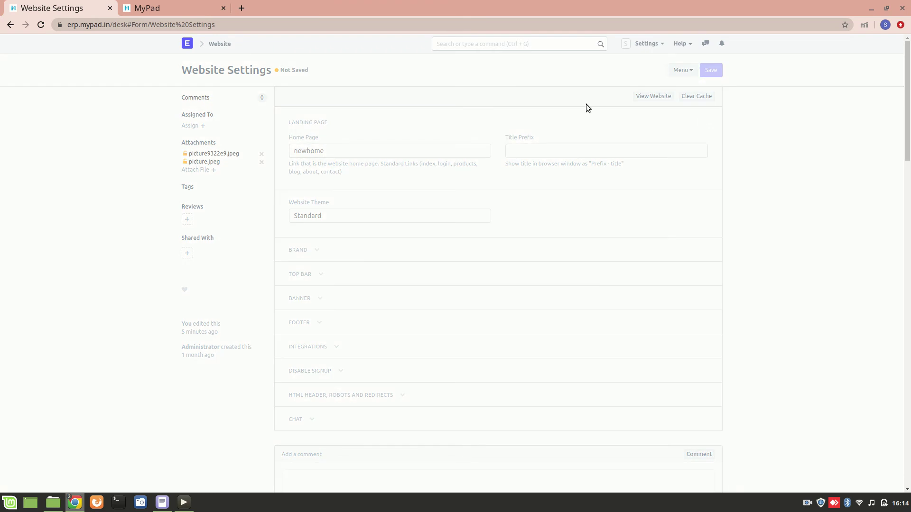
- View the live site's new home page with sidebar and slideshow
click(184, 3)
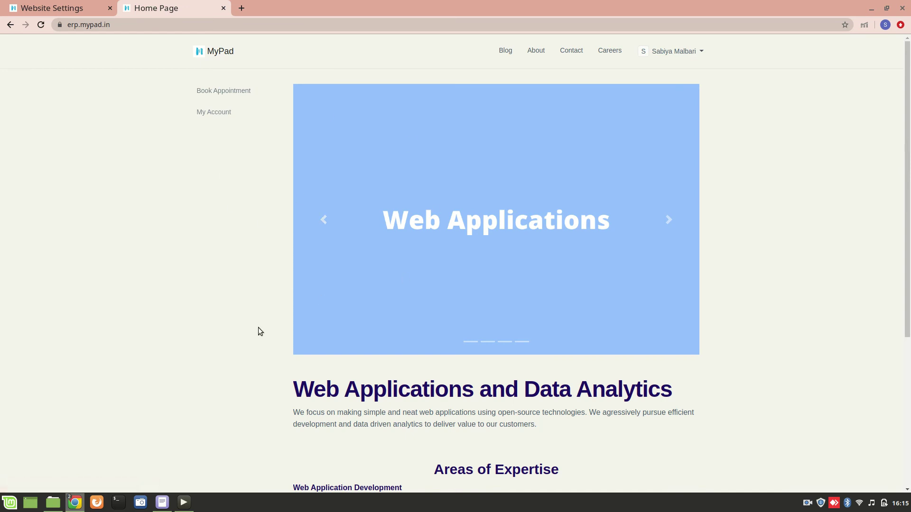
scroll(260, 330, down, 3)
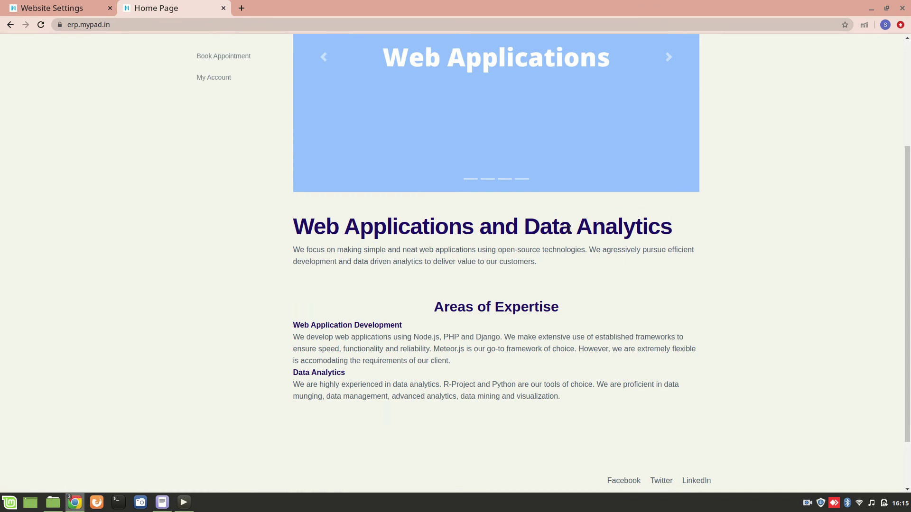
scroll(569, 230, up, 3)
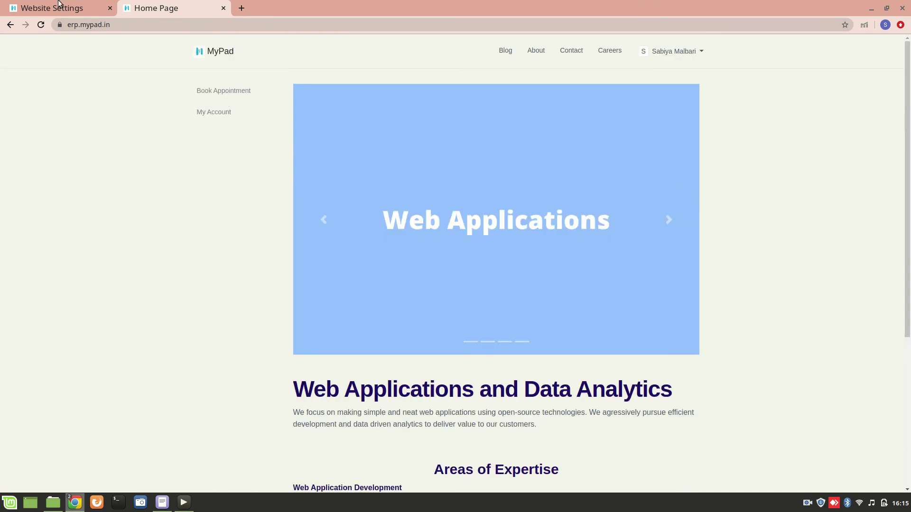
- Reopen the Home Page web page via 'web page' search and expand SIDEBAR AND COMMENTS
click(60, 5)
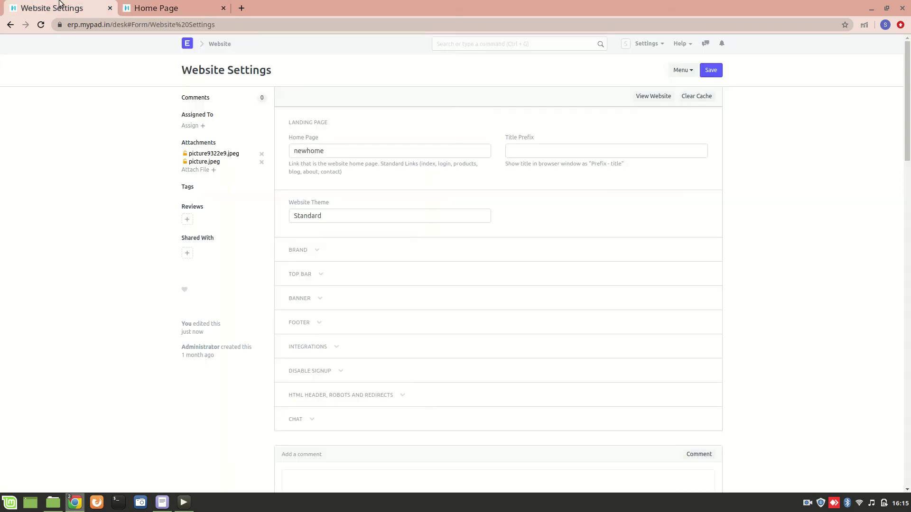
click(476, 43)
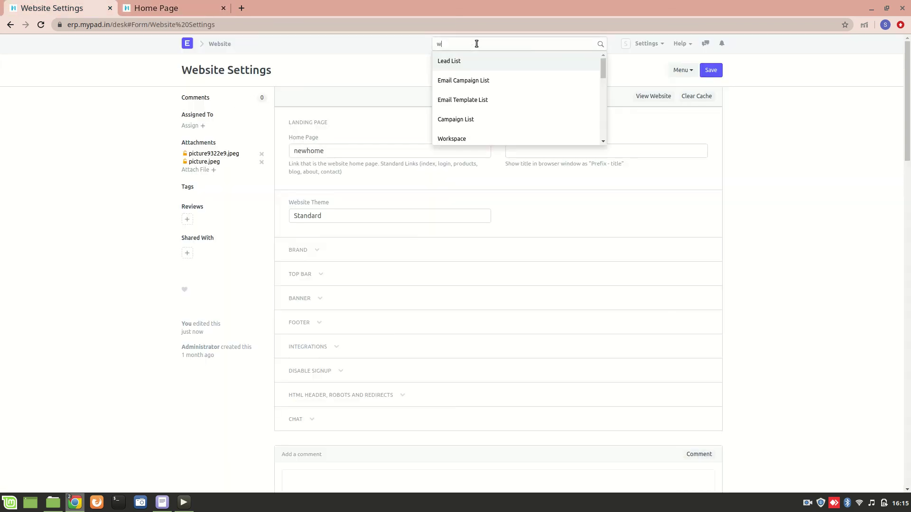
text(web page)
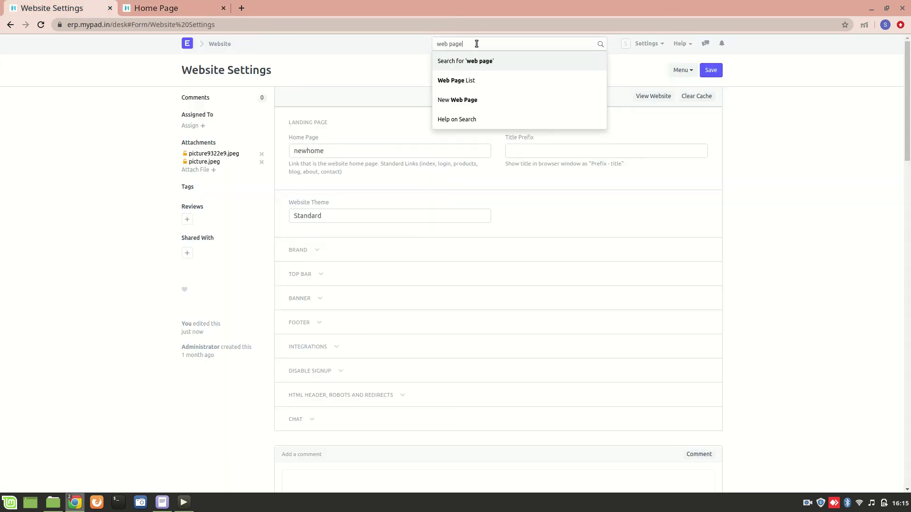
click(490, 78)
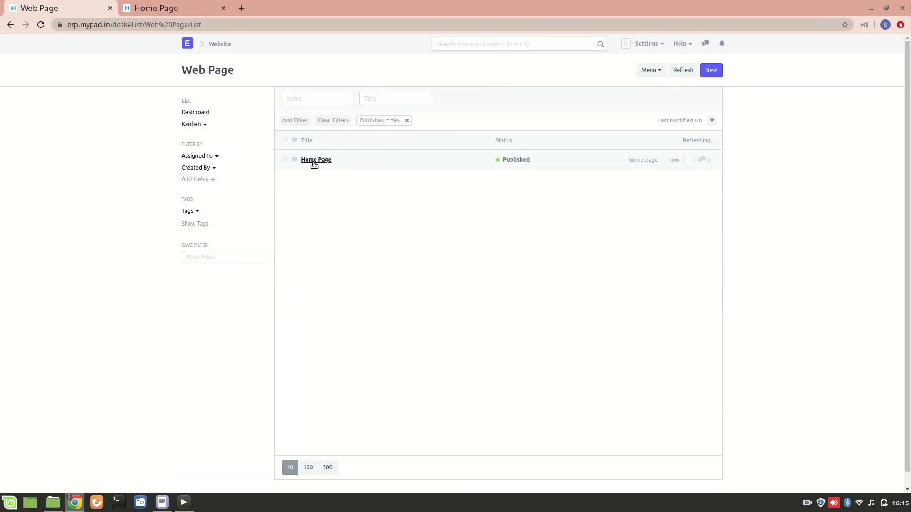
click(311, 160)
scroll(349, 224, down, 2)
scroll(349, 224, down, 5)
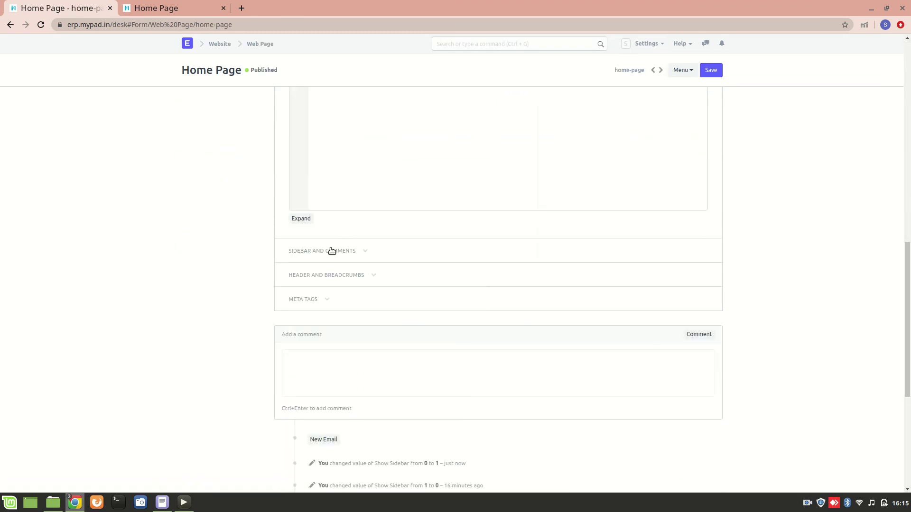
click(328, 251)
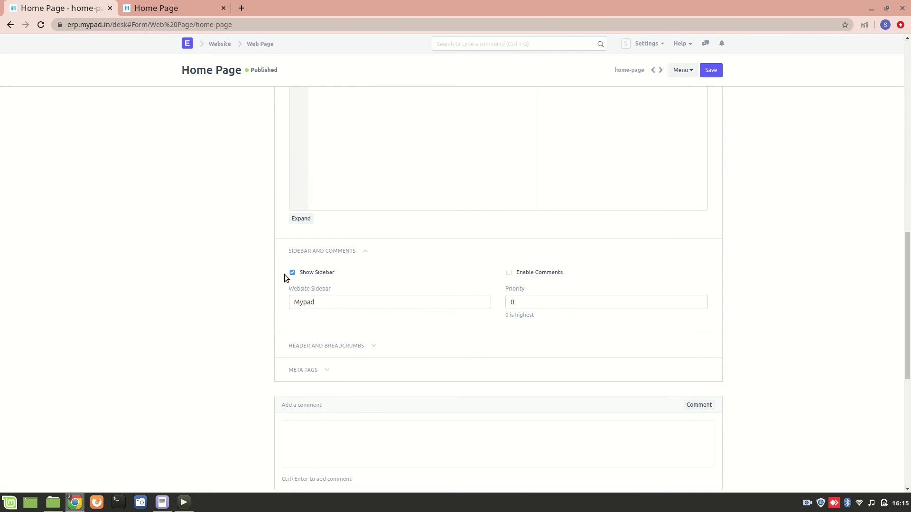
click(200, 7)
click(55, 6)
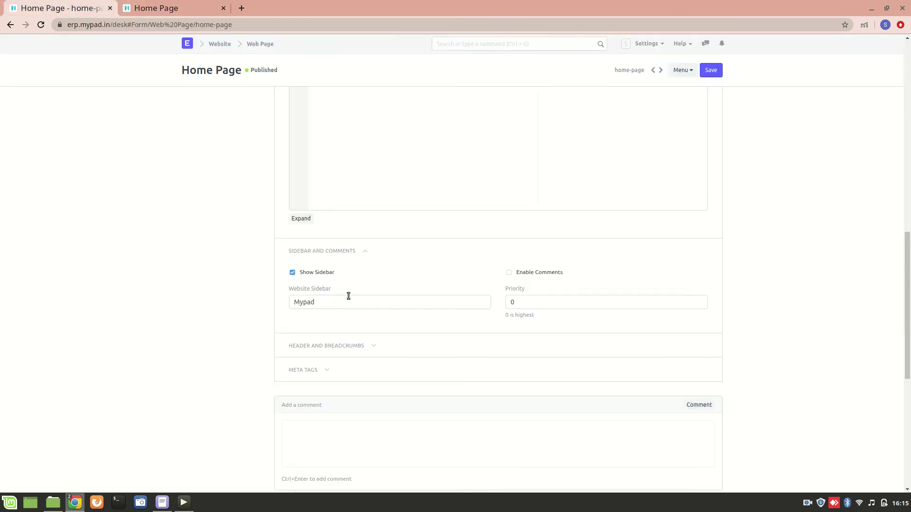
click(331, 302)
- Open the linked Mypad sidebar and test its Book Appointment link on the live site
click(484, 303)
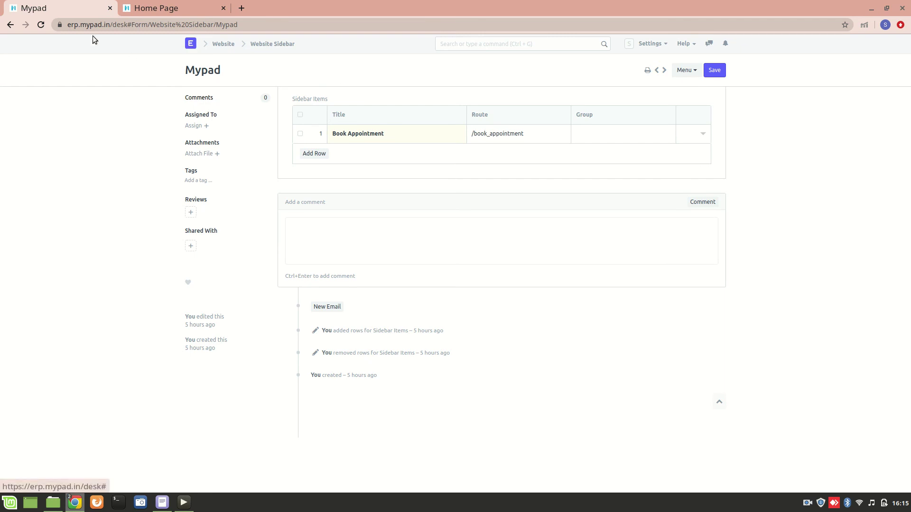
click(160, 4)
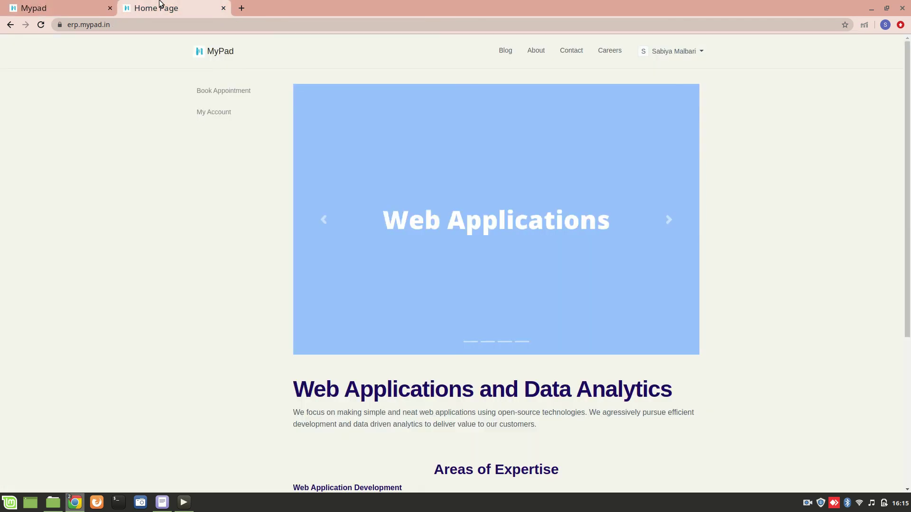
click(223, 90)
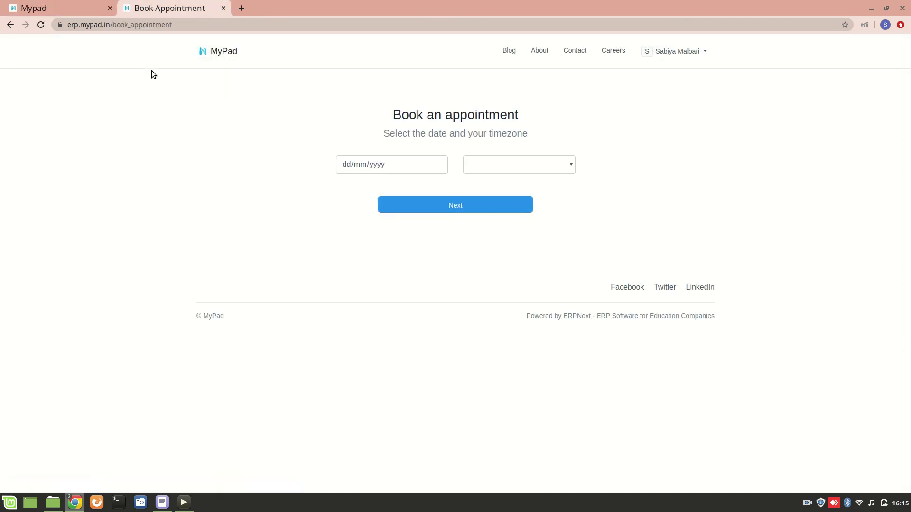
click(10, 25)
click(38, 7)
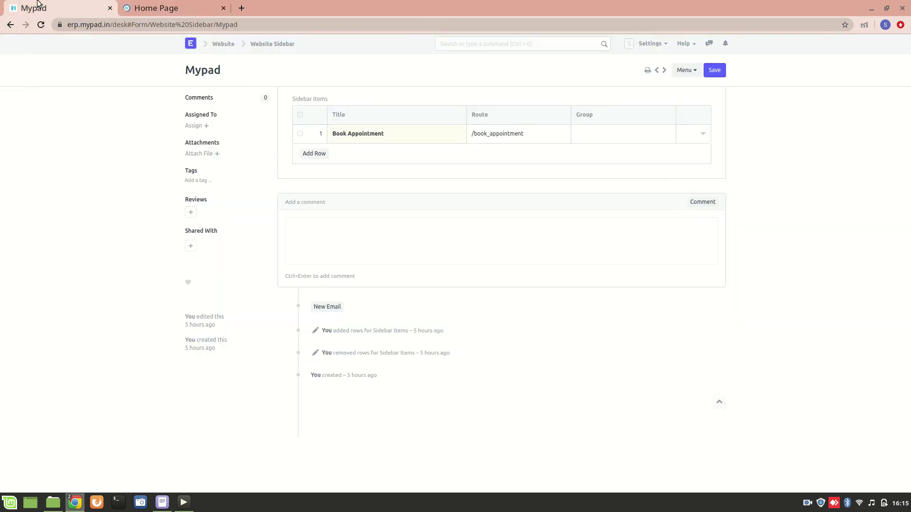
- Back on the Home Page form, review the header style CSS: #f4f3ee body background and black links
click(10, 25)
scroll(232, 301, down, 15)
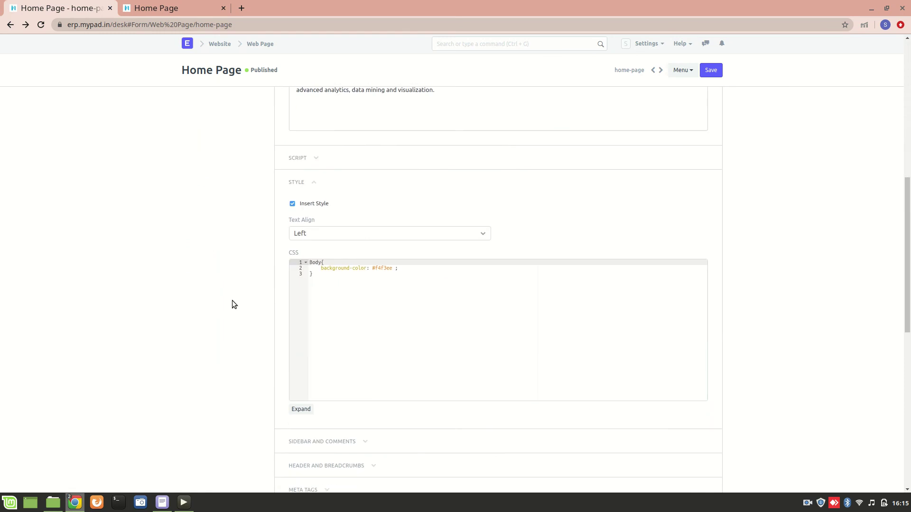
click(342, 303)
click(323, 376)
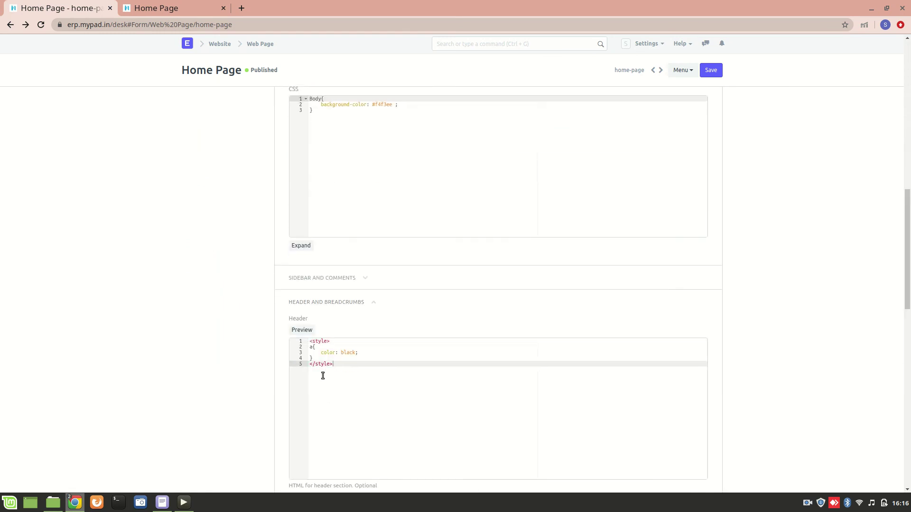
scroll(322, 376, down, 3)
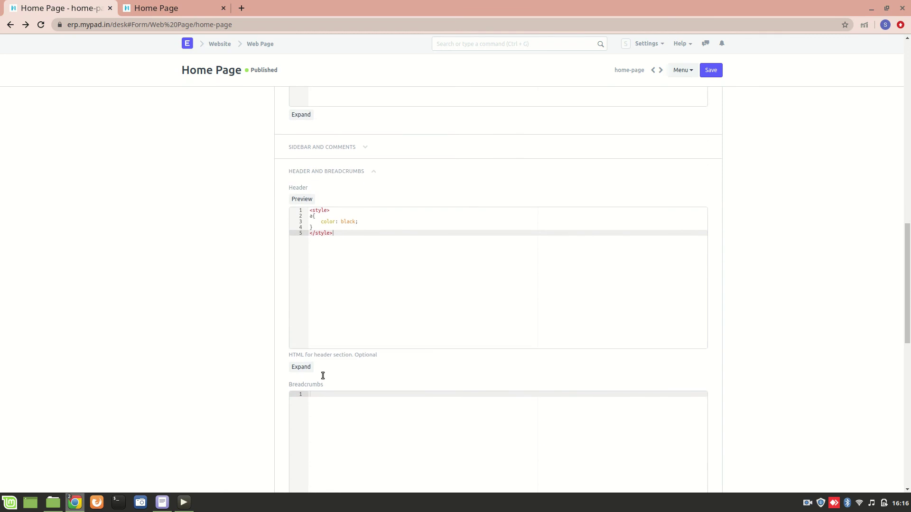
scroll(323, 376, down, 4)
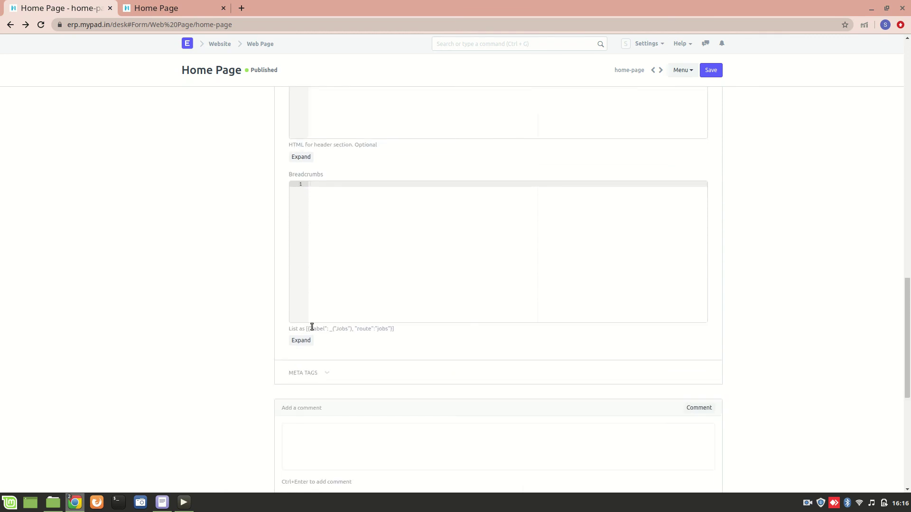
scroll(361, 258, down, 2)
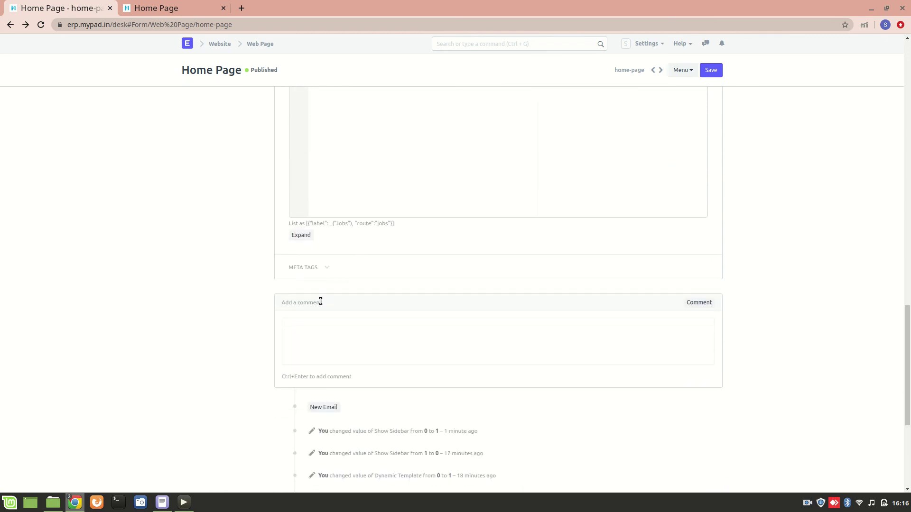
- Check the meta tags (title 'Mypad', description 'mypad is a company') and return to the form's top
click(315, 270)
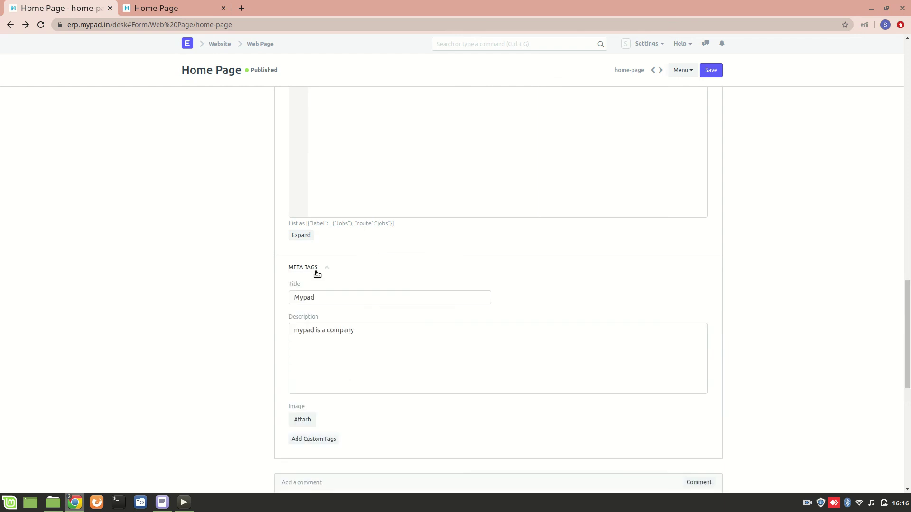
scroll(317, 274, up, 4)
scroll(220, 230, up, 6)
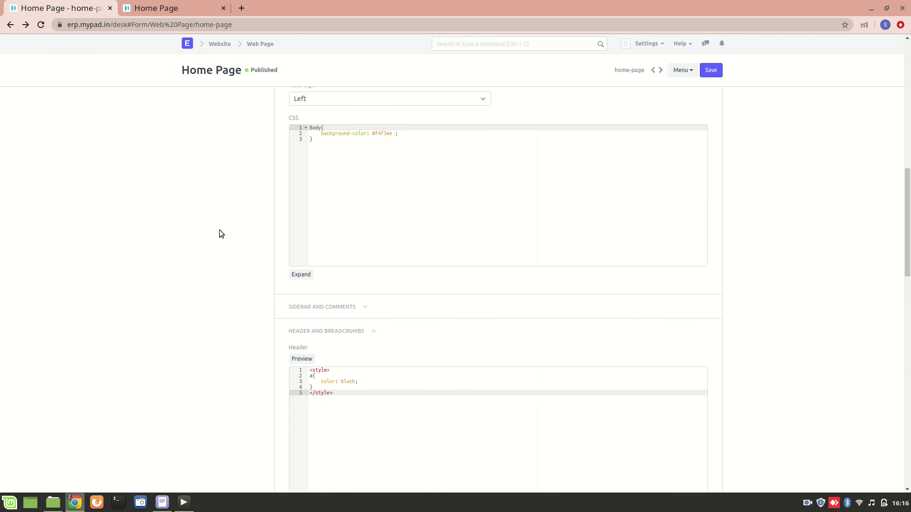
scroll(244, 246, up, 2)
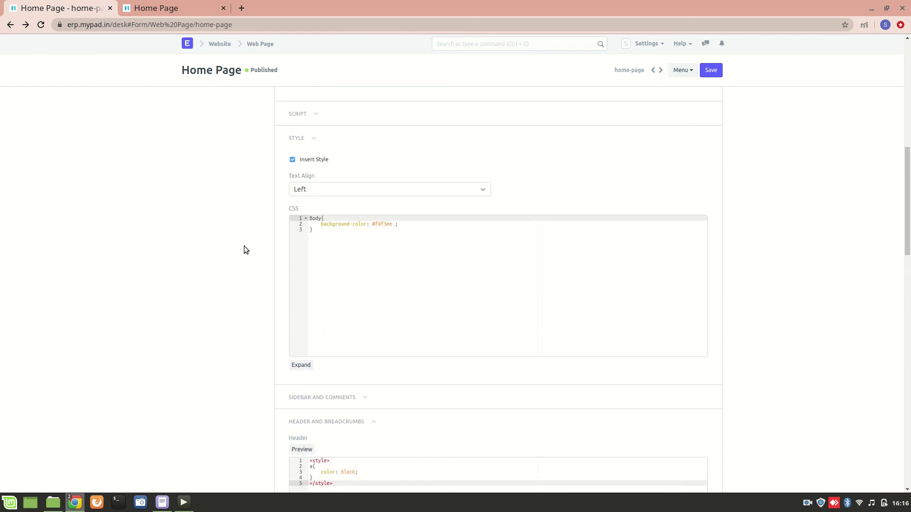
scroll(244, 246, up, 5)
scroll(244, 246, up, 4)
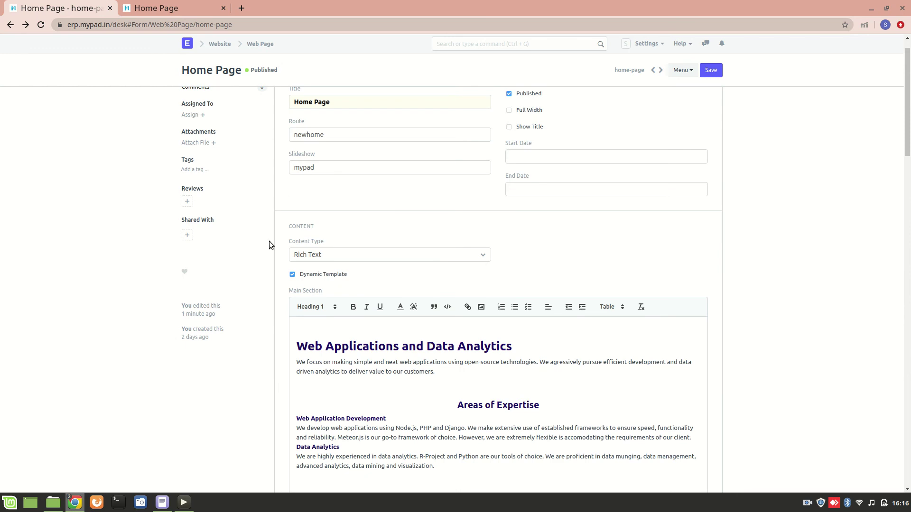
- Compare the published home page on the live site with the Home Page form
scroll(268, 227, down, 3)
scroll(268, 227, up, 4)
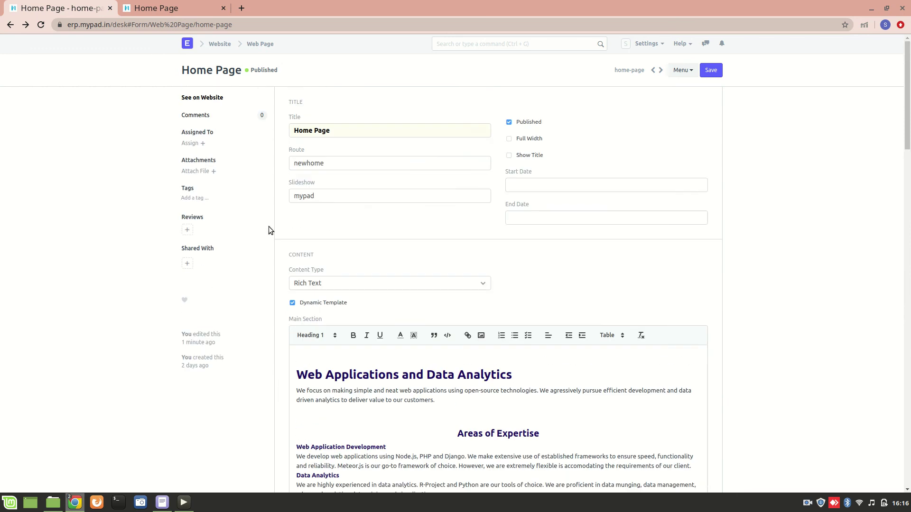
click(168, 3)
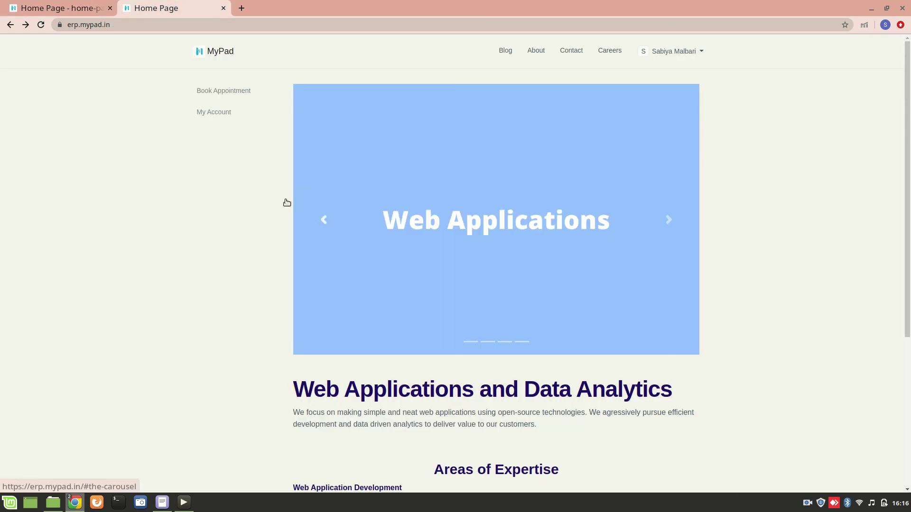
click(78, 4)
scroll(348, 291, down, 2)
scroll(348, 292, up, 2)
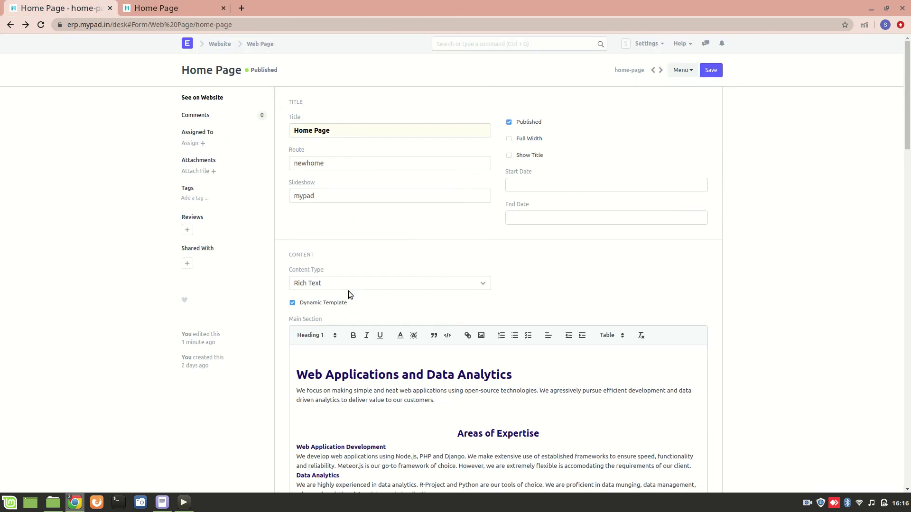
- Make the Home Page full width, save, and reload the live site to see it
click(532, 139)
click(706, 71)
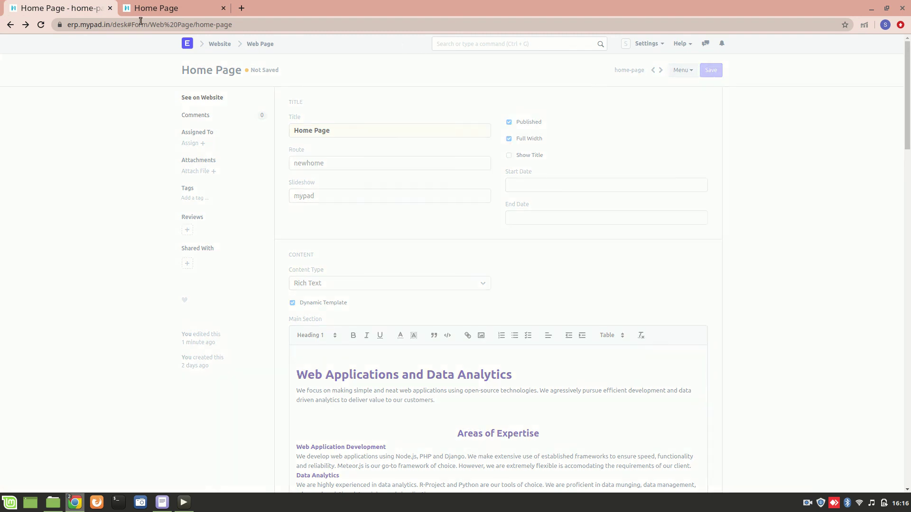
click(167, 4)
key(F5)
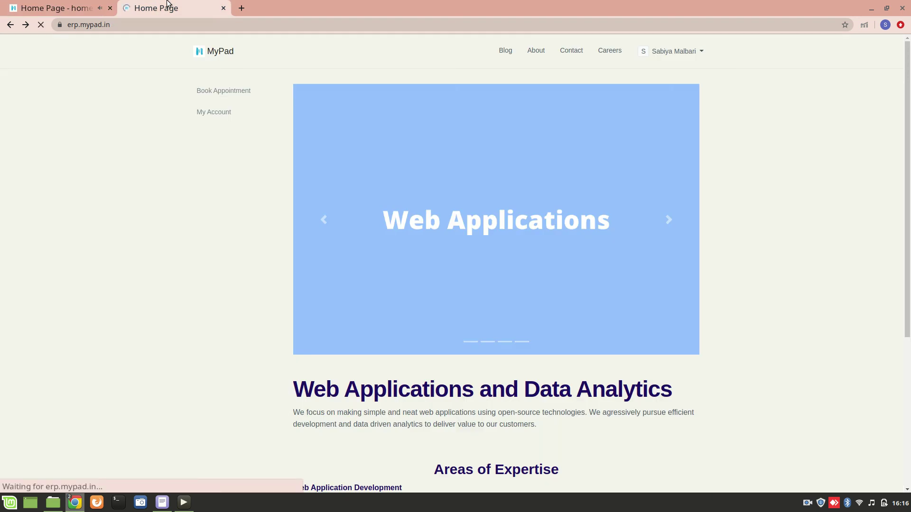
scroll(204, 126, down, 4)
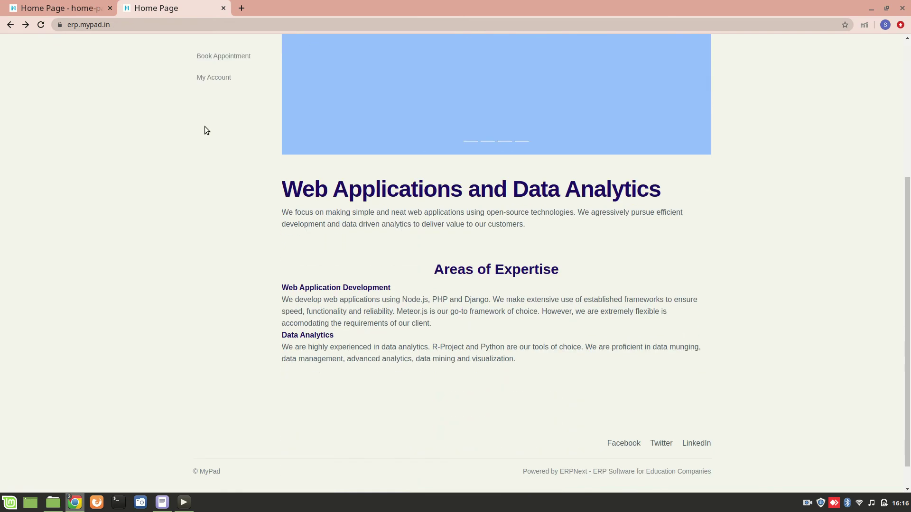
scroll(207, 130, down, 1)
- Turn off Show Sidebar, save, and preview the sidebar-free live page
click(90, 7)
scroll(241, 256, down, 5)
click(337, 332)
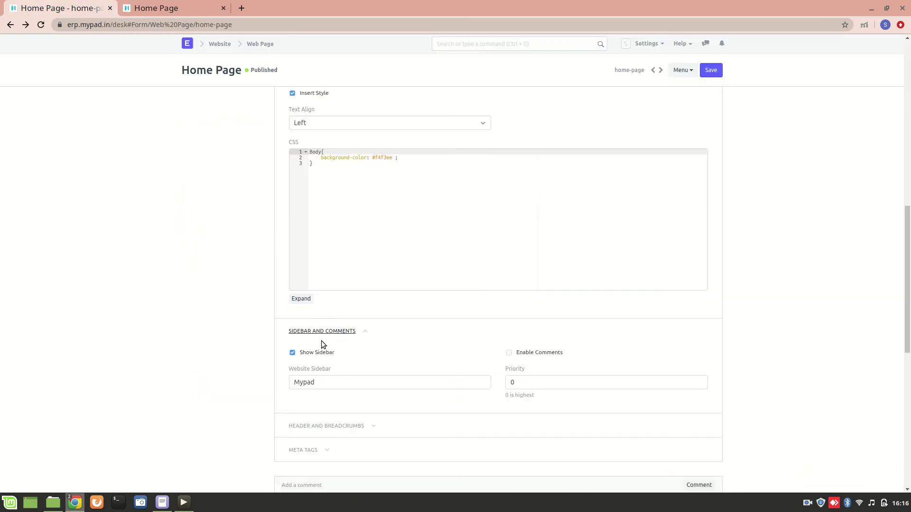
click(315, 354)
click(717, 71)
click(155, 7)
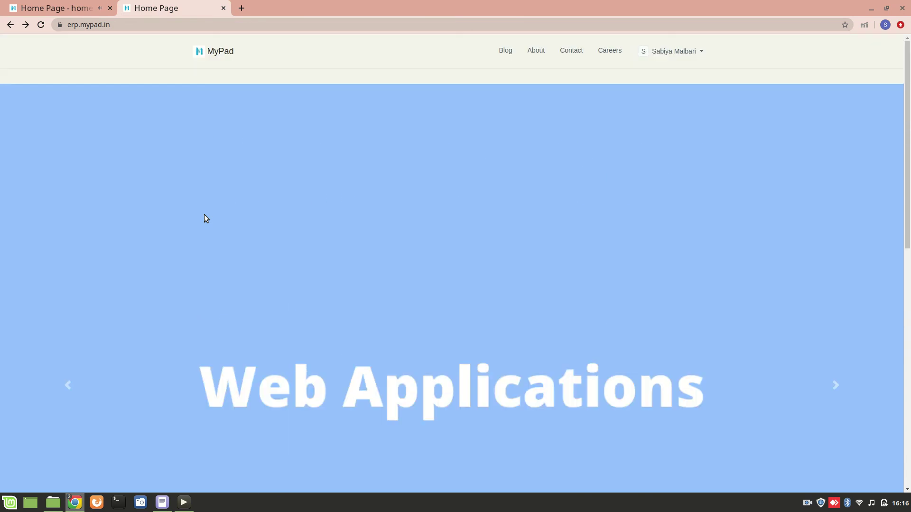
scroll(221, 121, down, 5)
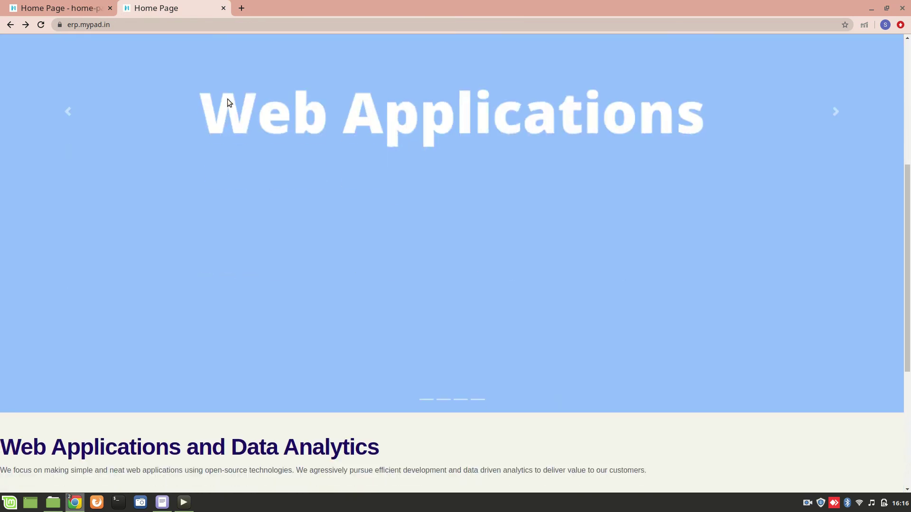
scroll(227, 98, down, 5)
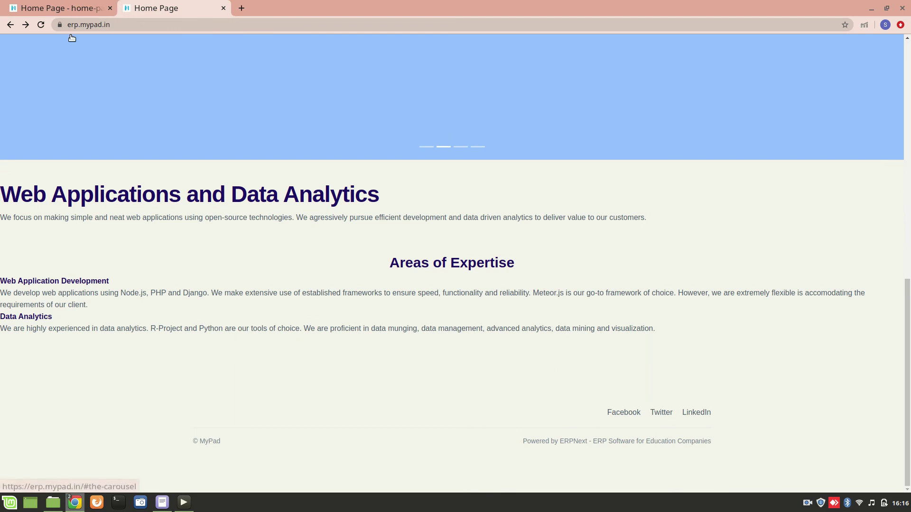
click(65, 5)
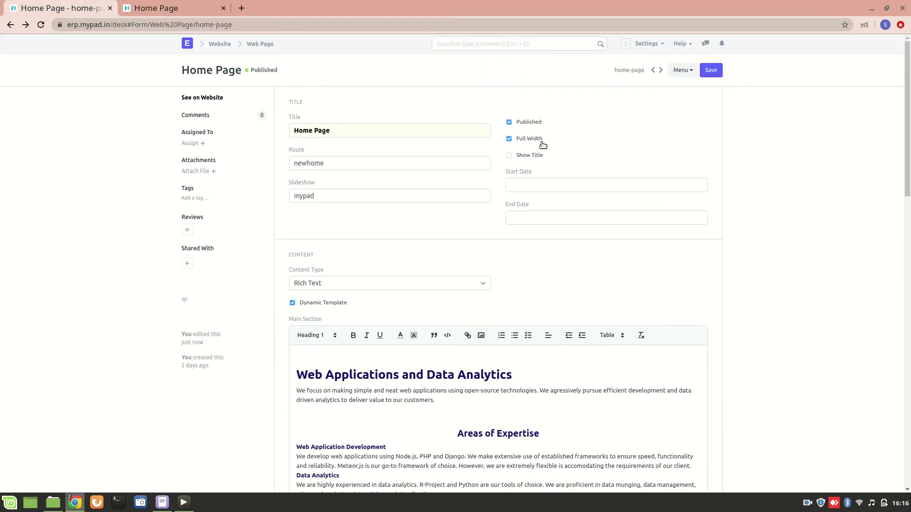
- Turn Full Width off and Show Sidebar back on for the Home Page, and save
scroll(471, 223, down, 15)
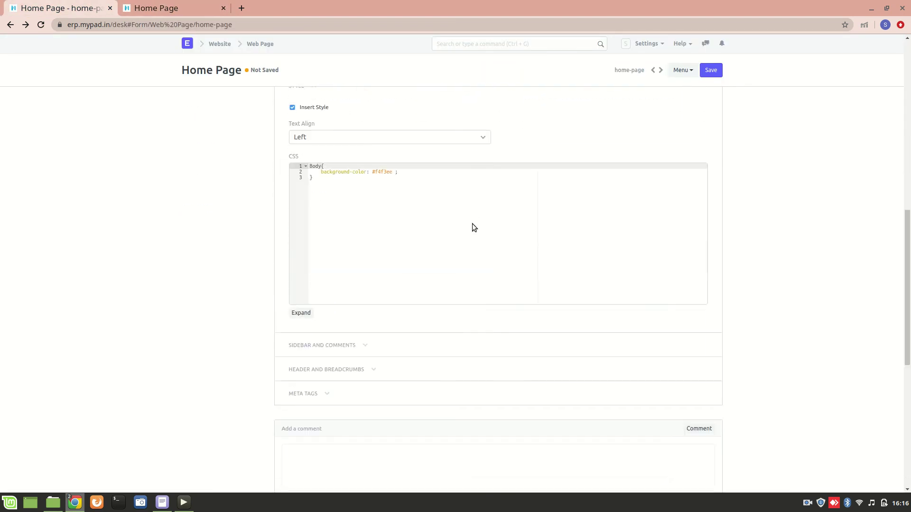
click(343, 247)
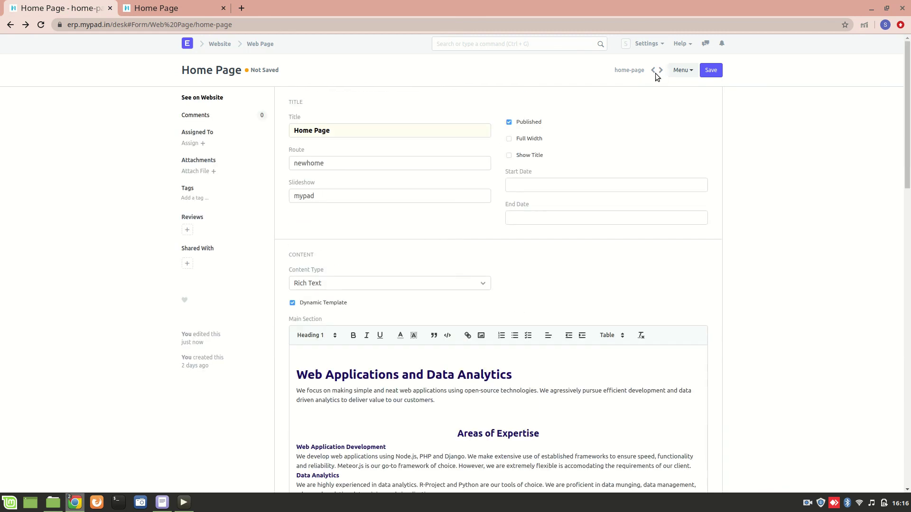
click(721, 72)
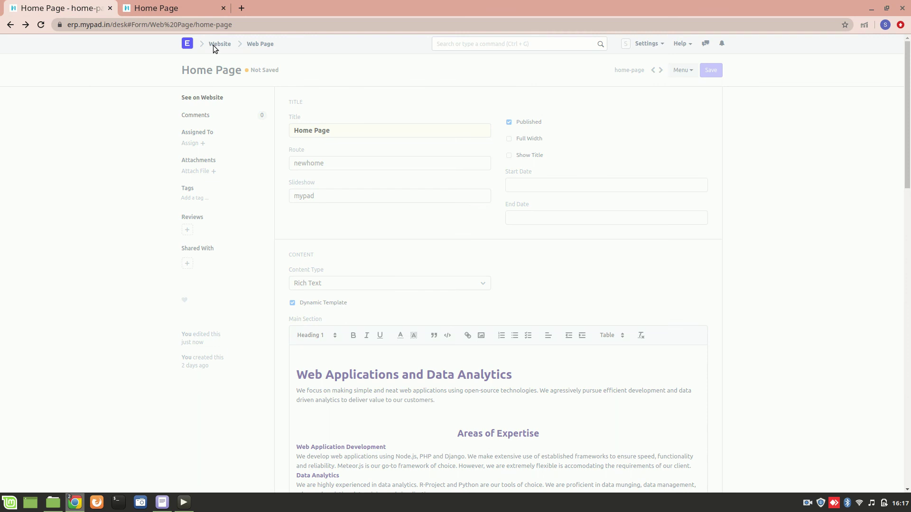
- Reload the live site to confirm the Book Appointment sidebar, then return to the Web Page list
click(138, 8)
key(F5)
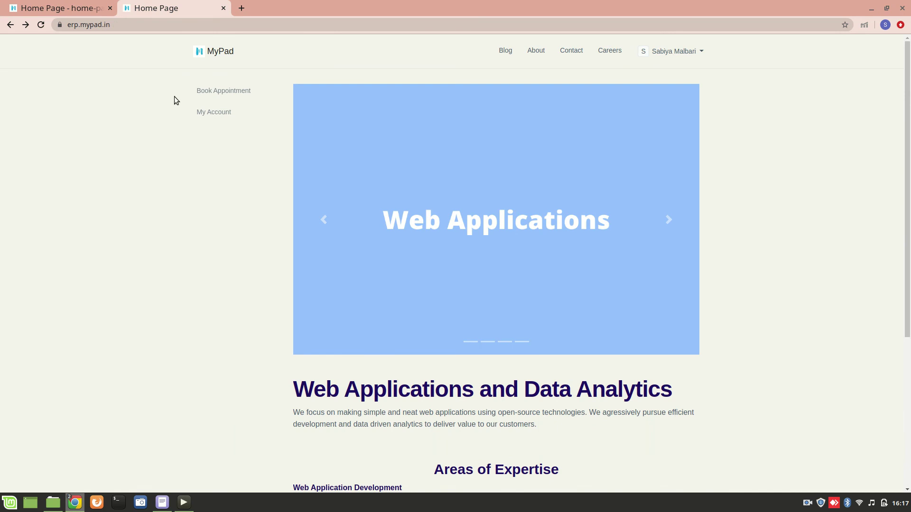
click(62, 8)
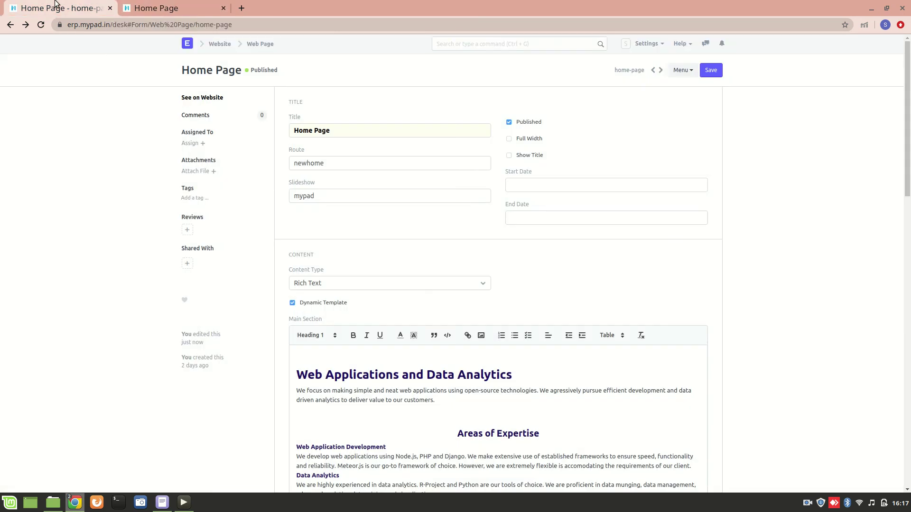
click(10, 24)
- Scroll through the live home page and its slideshow
click(164, 6)
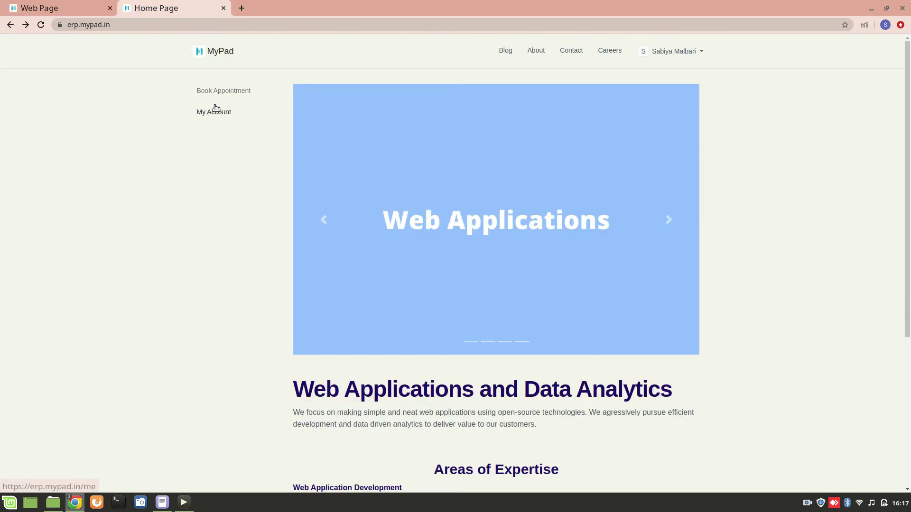
scroll(355, 296, down, 5)
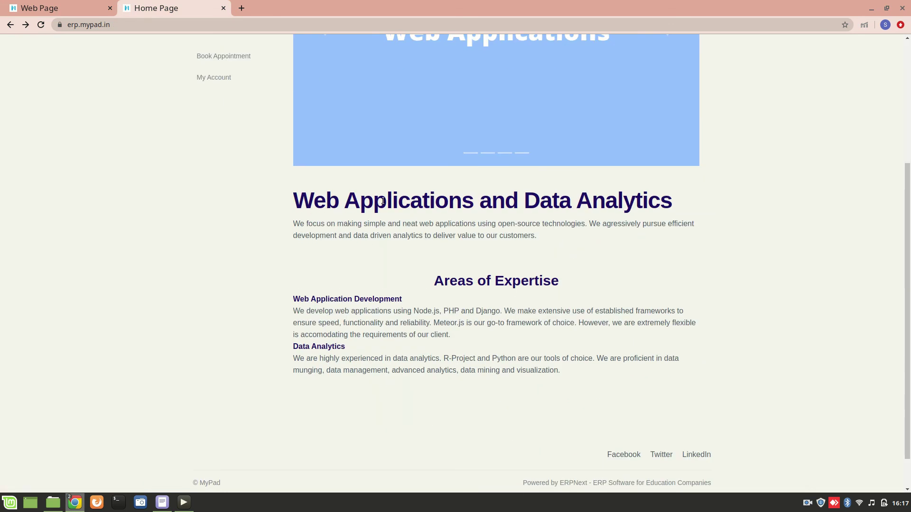
scroll(333, 202, up, 5)
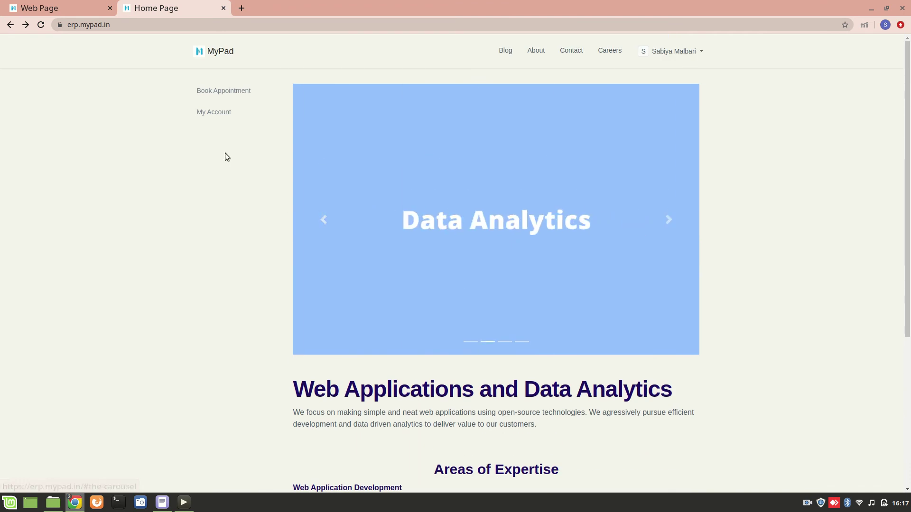
- Return via the Web Page list to Website Settings (Home Page newhome) and view the live home page
click(55, 7)
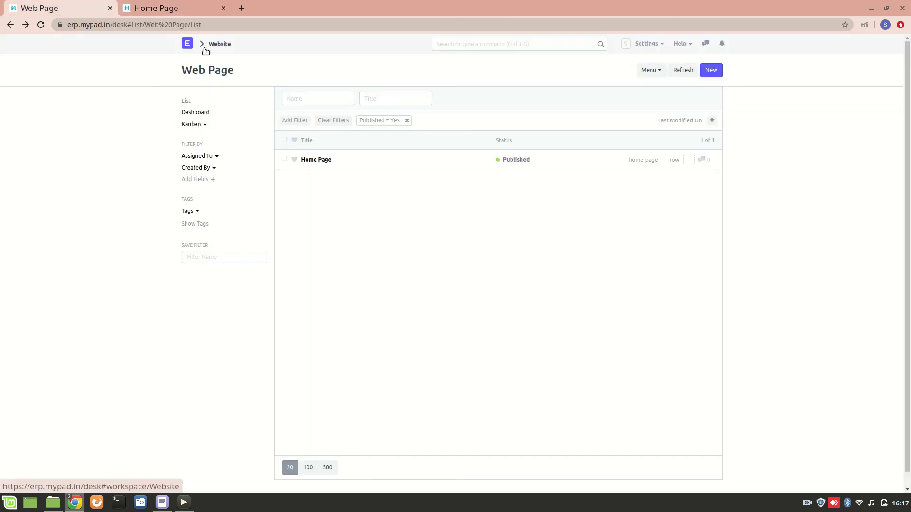
click(161, 7)
click(60, 4)
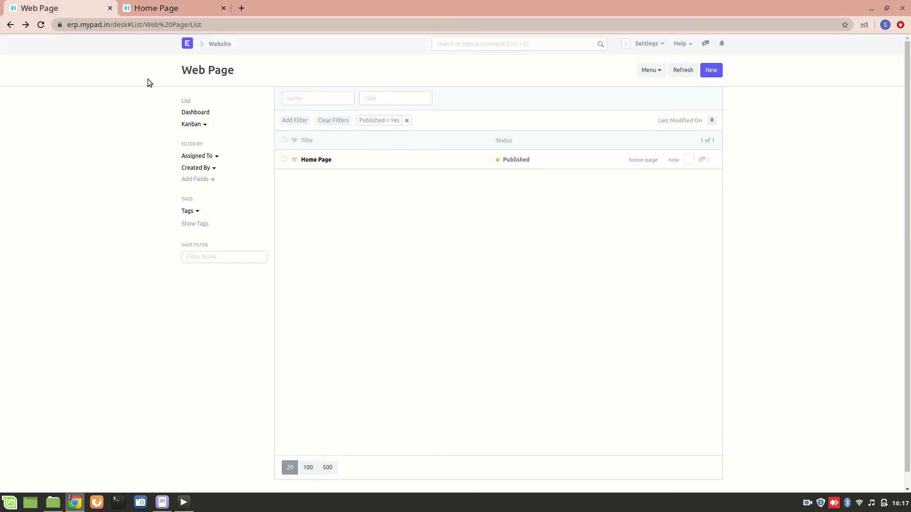
click(10, 24)
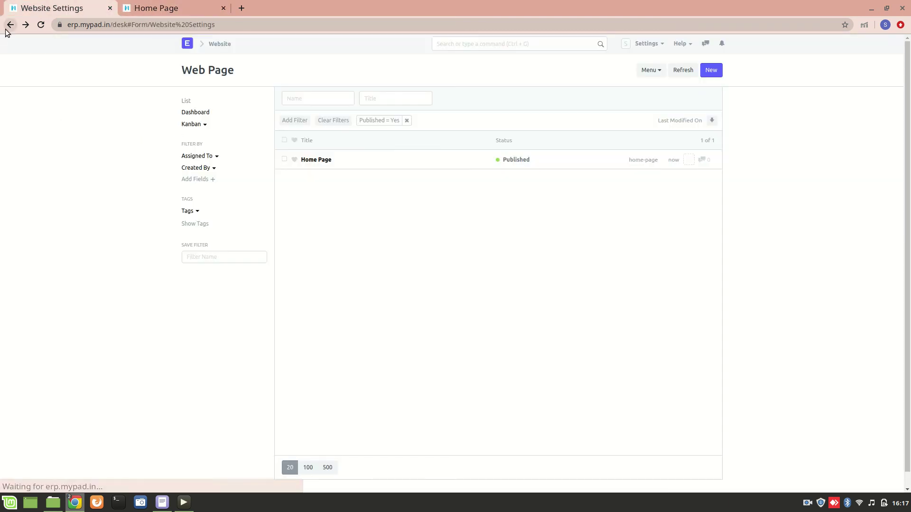
click(145, 6)
click(26, 5)
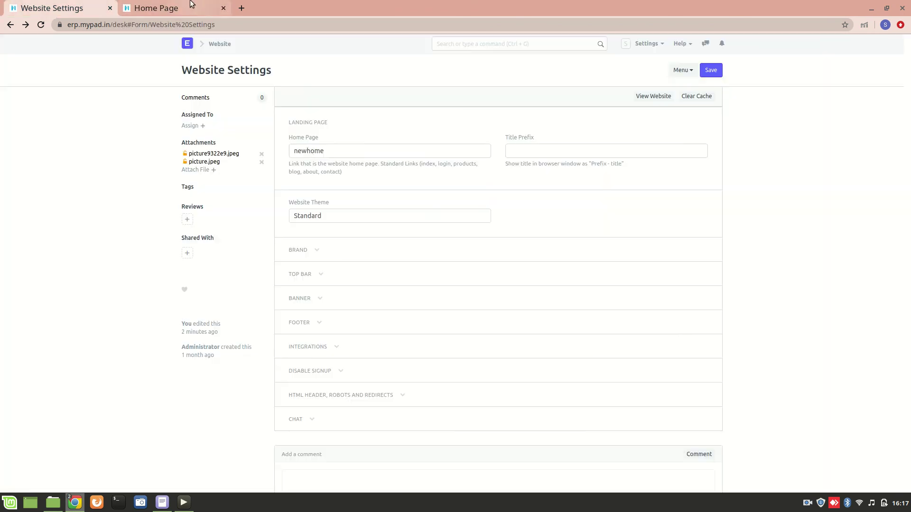
click(191, 4)
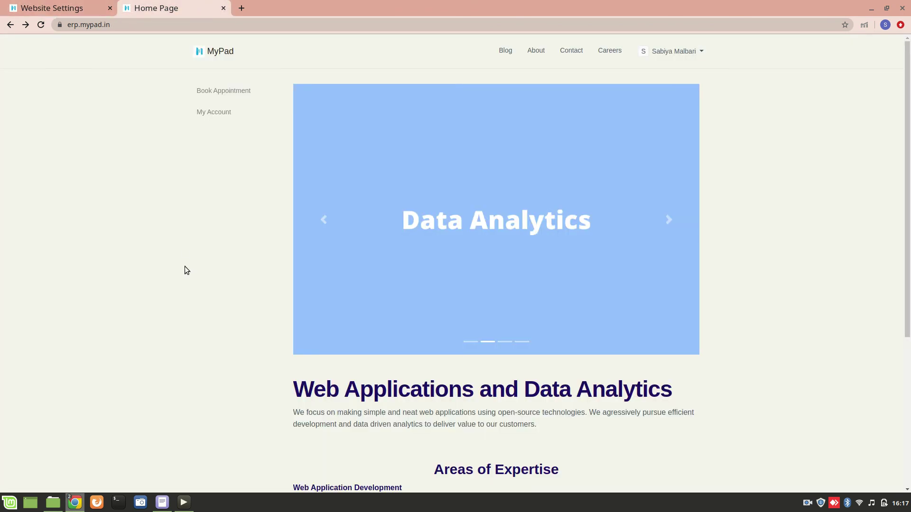